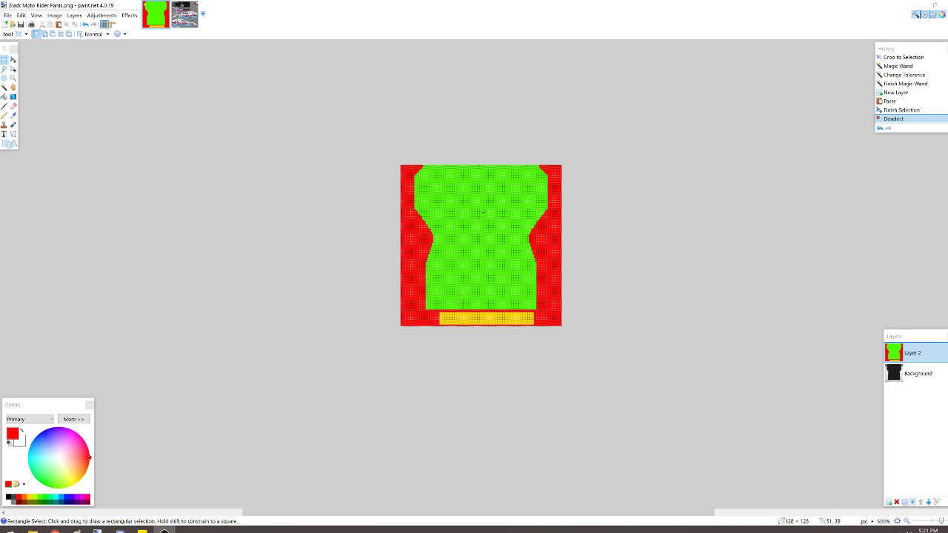
- Mark the template's green centre, yellow bottom strip and red side areas one after another with rectangular selections
drag(444, 196, 524, 283)
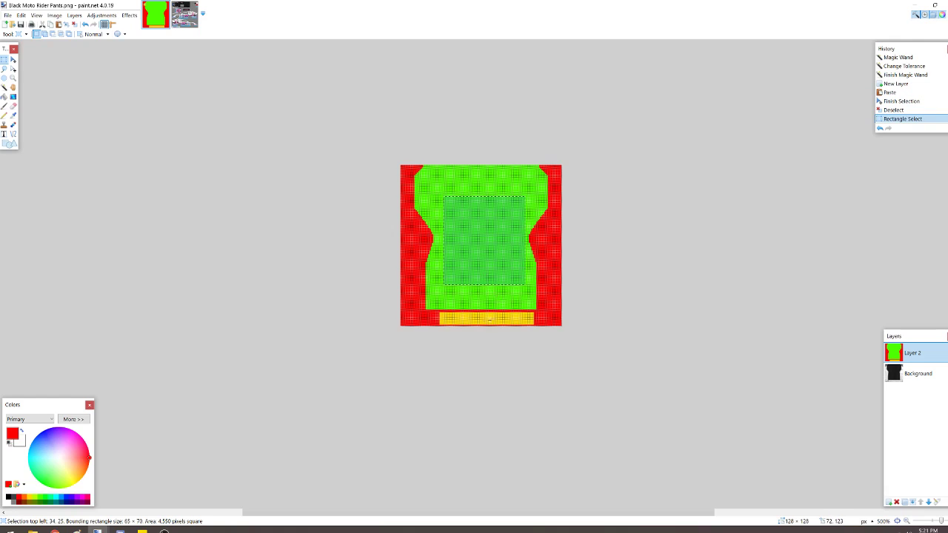
drag(456, 315, 529, 322)
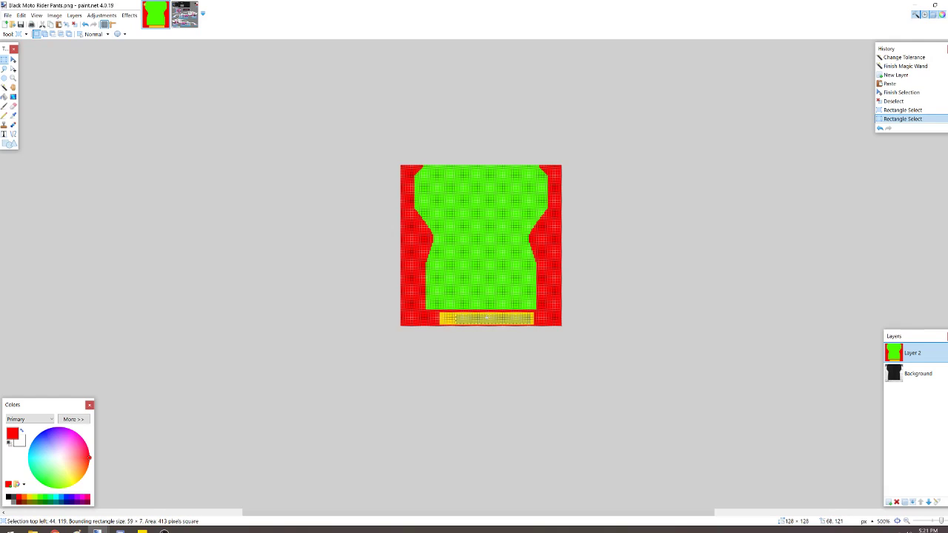
drag(413, 227, 423, 315)
drag(546, 226, 561, 319)
drag(402, 166, 408, 229)
drag(553, 169, 557, 247)
drag(412, 242, 419, 277)
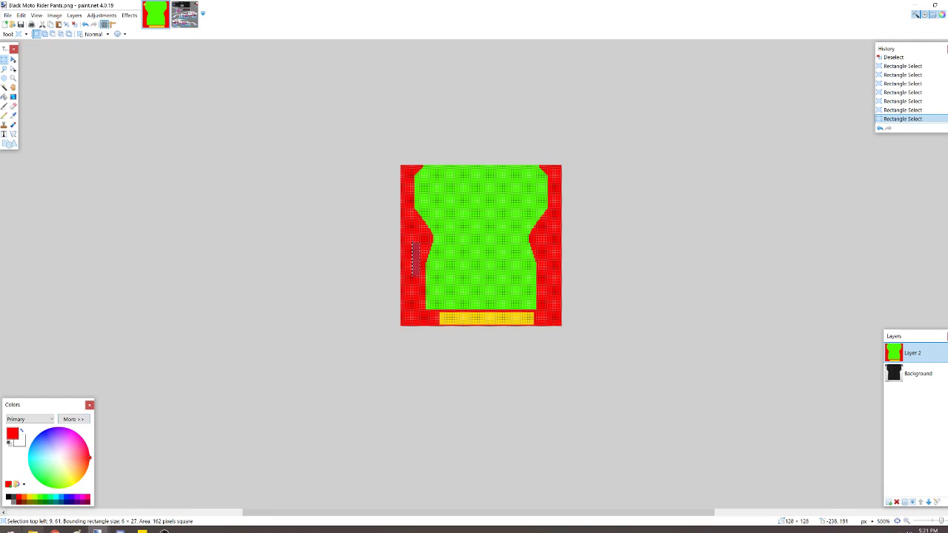
- Switch to the DRP 2019 Preview Designs slides to examine the Alpinestars Pro suit, and return to the pants template
click(54, 530)
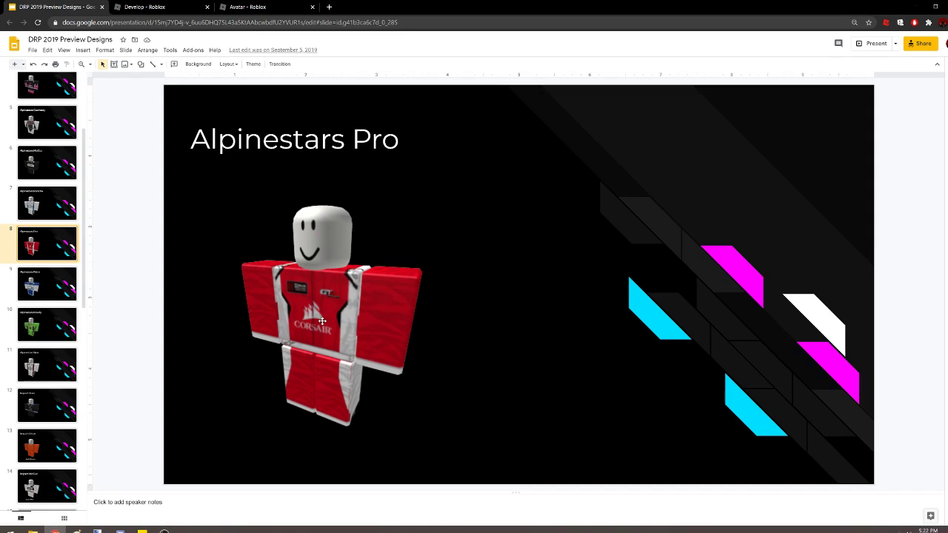
mouse_move(97, 529)
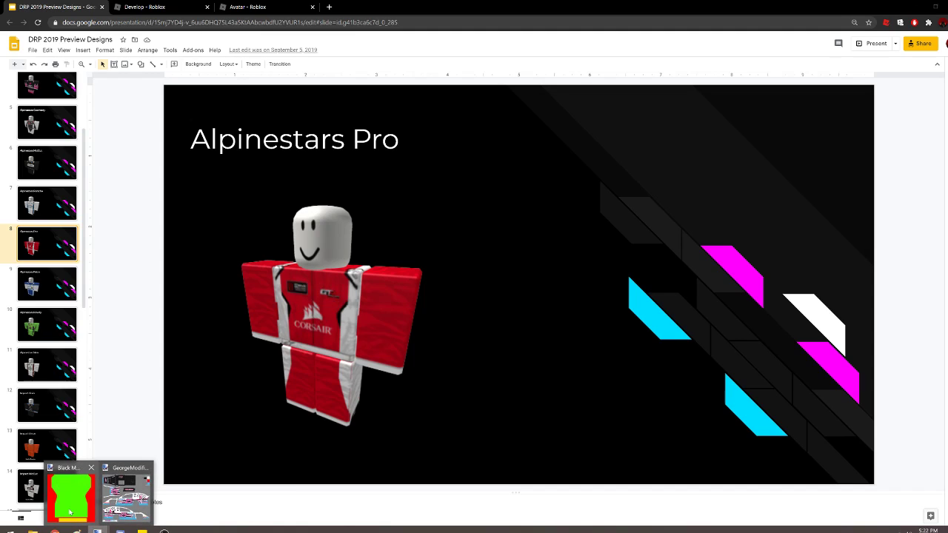
click(67, 492)
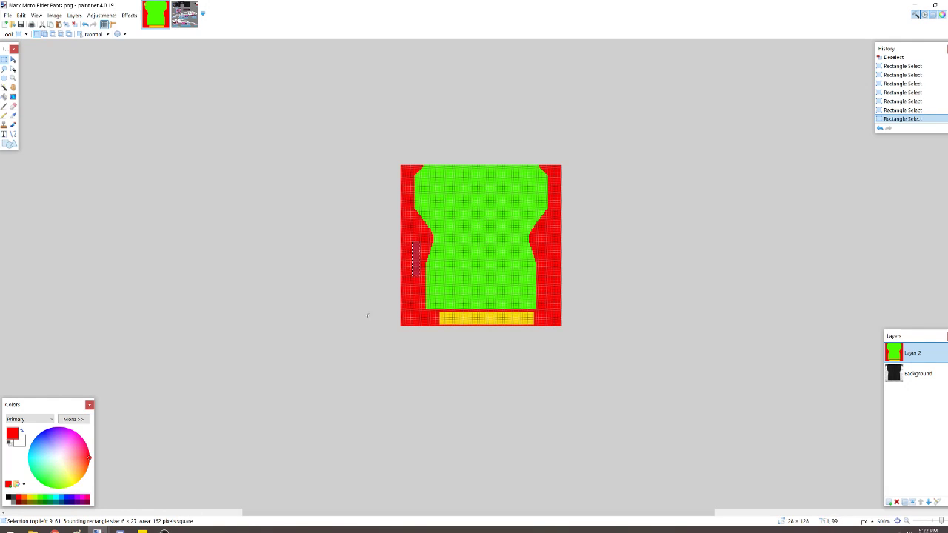
click(55, 529)
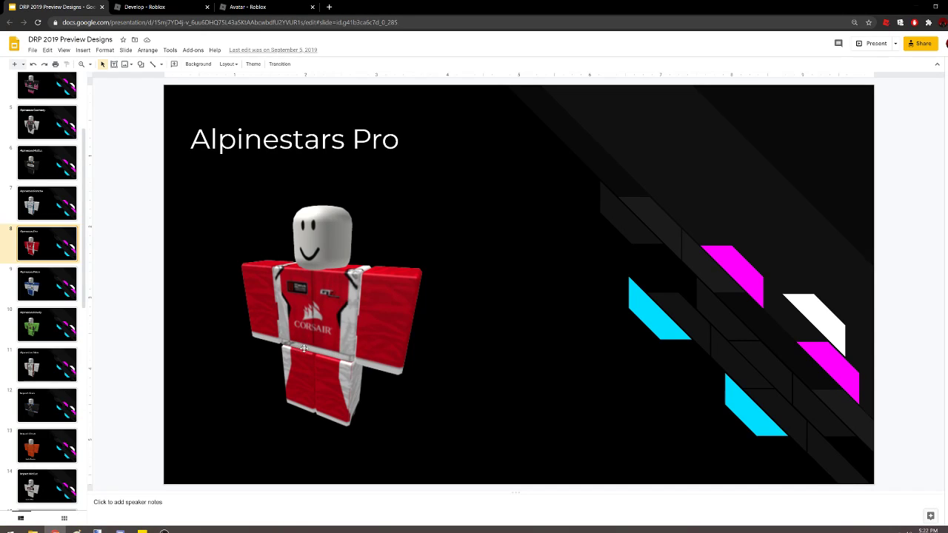
mouse_move(97, 529)
click(70, 492)
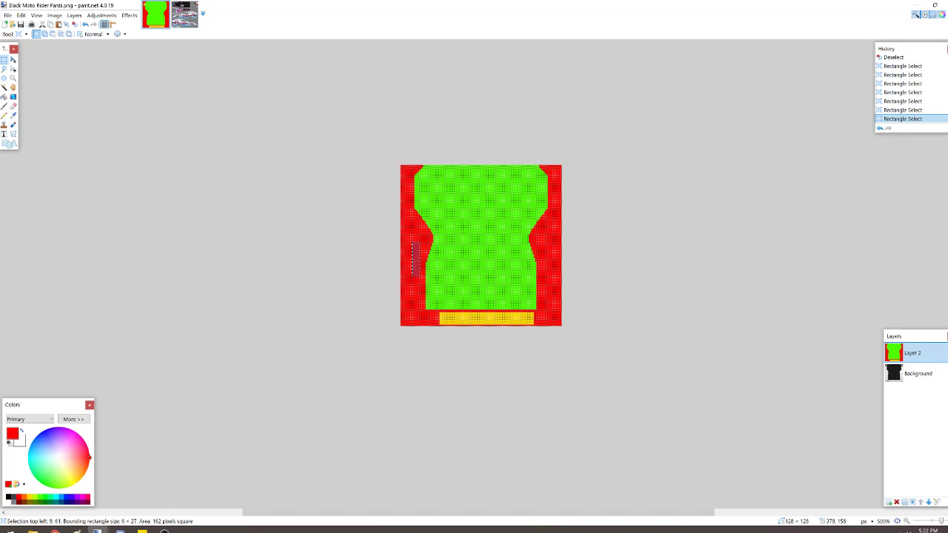
- Hide Layer 2, try a Magic Wand selection of its red side areas over the Background artwork, and clear the selection
click(947, 354)
click(508, 287)
click(920, 354)
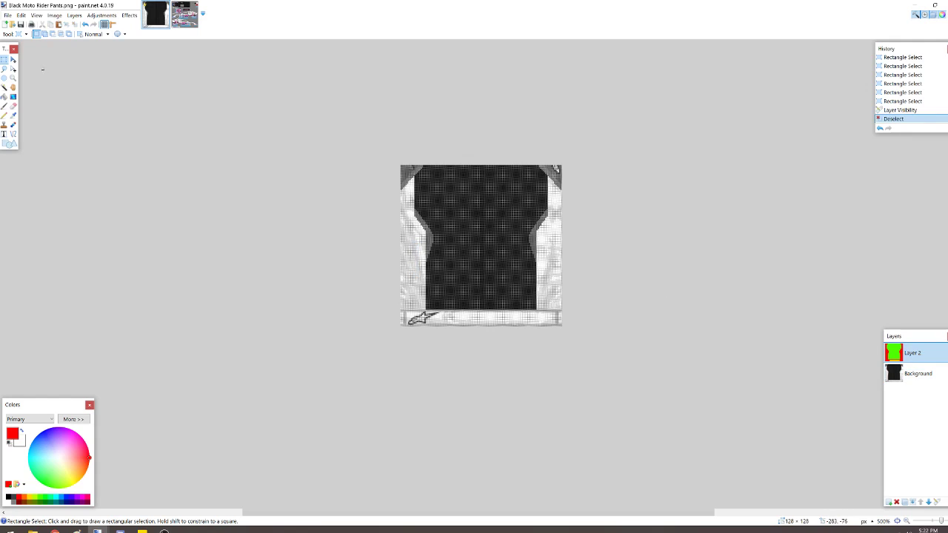
click(3, 87)
click(414, 232)
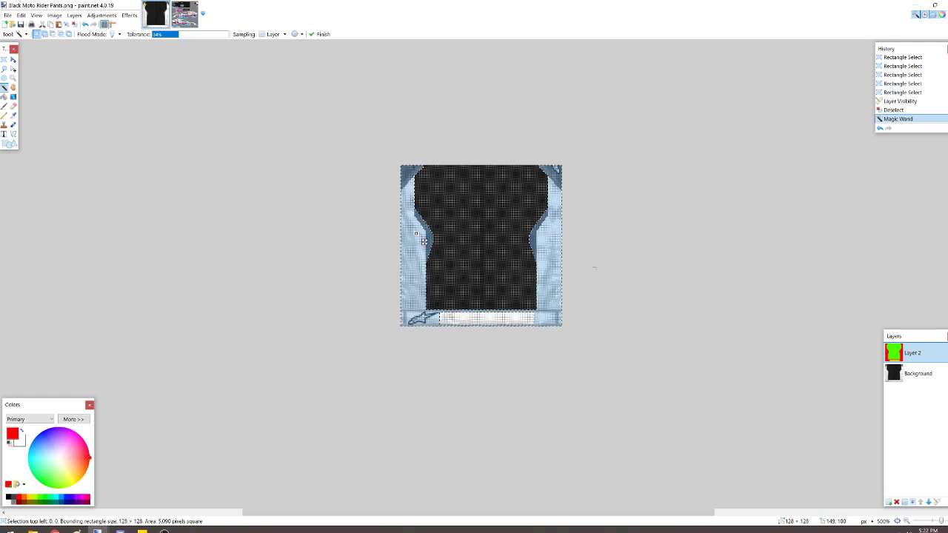
click(3, 60)
click(81, 100)
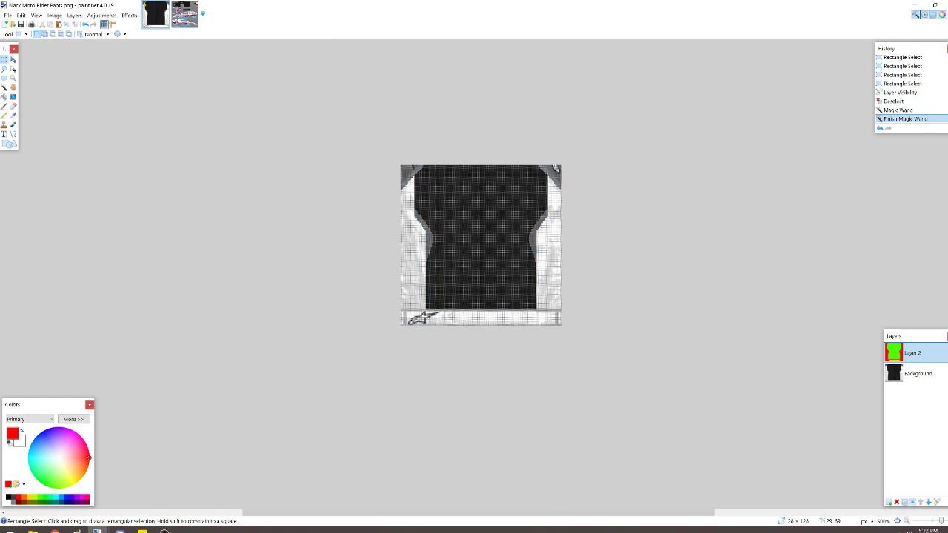
- Show only Layer 2 with the Background hidden, and add a new layer above it
click(944, 373)
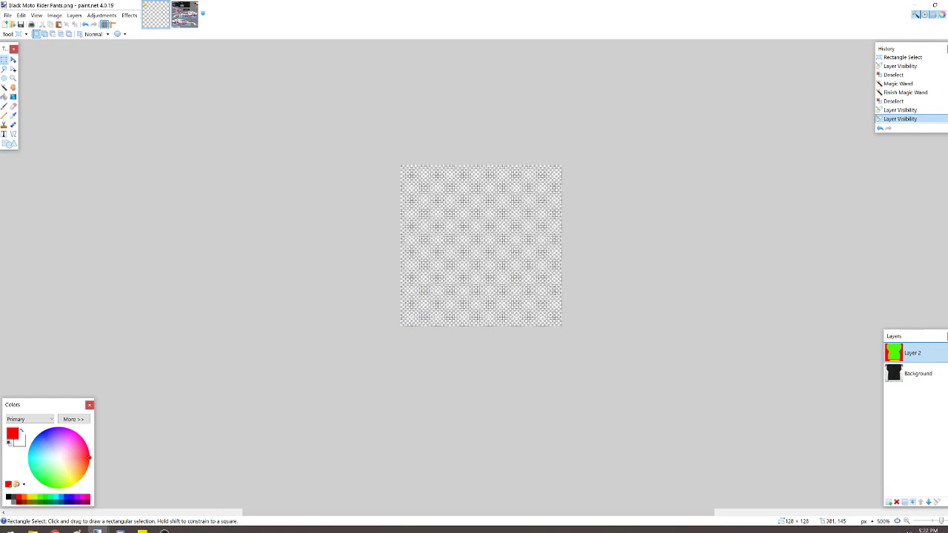
click(943, 353)
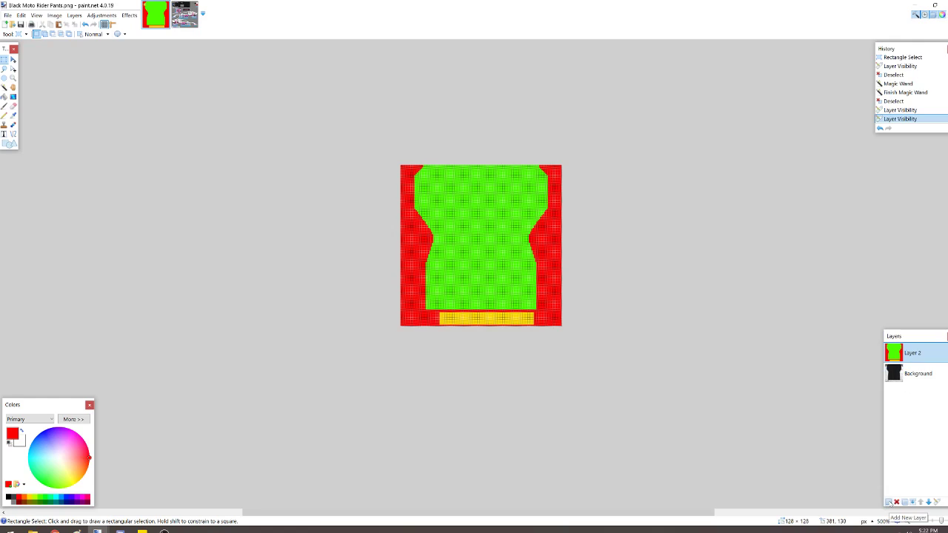
click(890, 502)
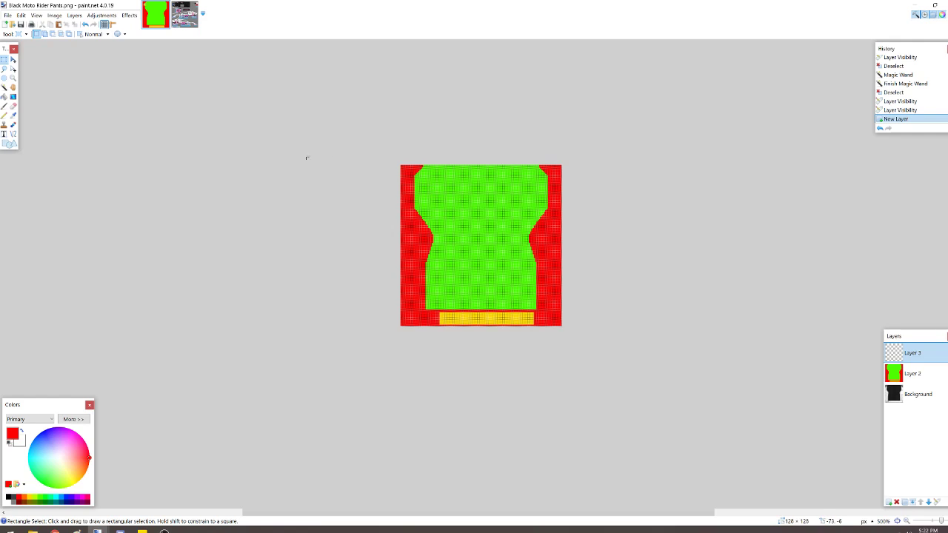
- Copy the Rowdy Energy logo on the lower car side from Layer 10 of GeorgeModified.psd
click(185, 14)
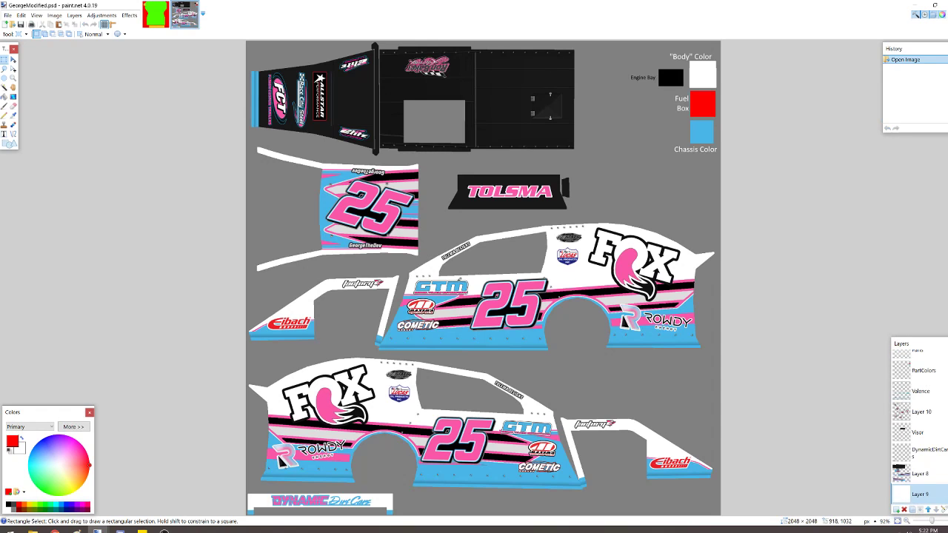
click(909, 413)
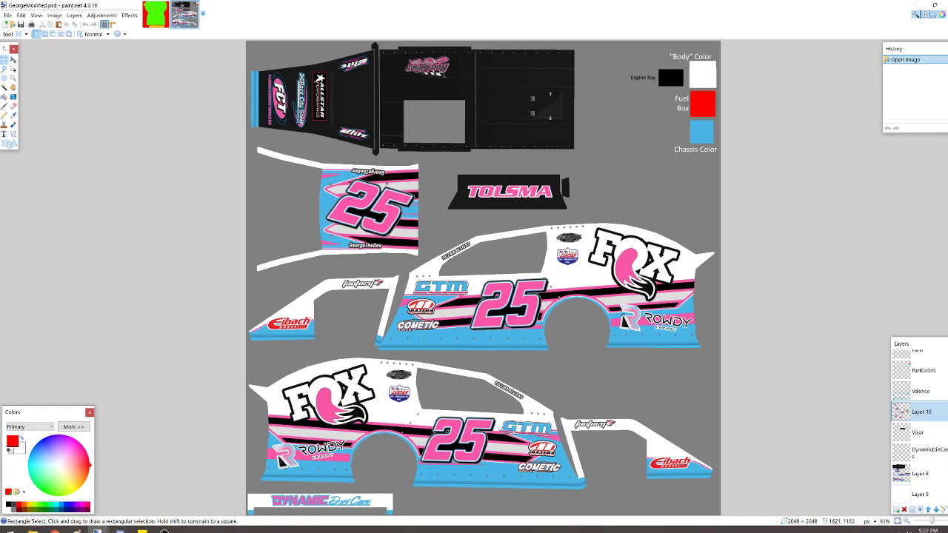
drag(350, 436, 267, 475)
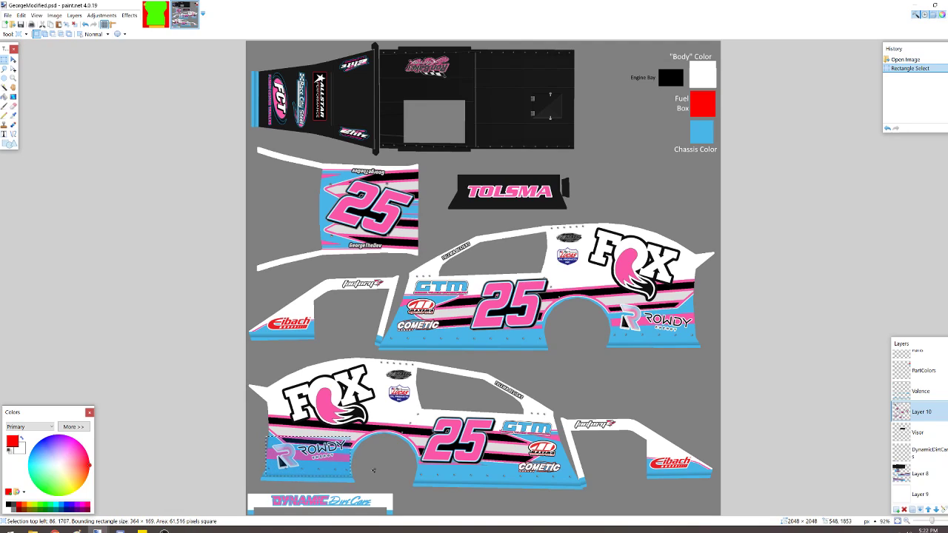
- Try the Rowdy logo on the pants template's lower green area, keeping the canvas size and scaling it to about 92 × 47 px, and erase it
click(156, 15)
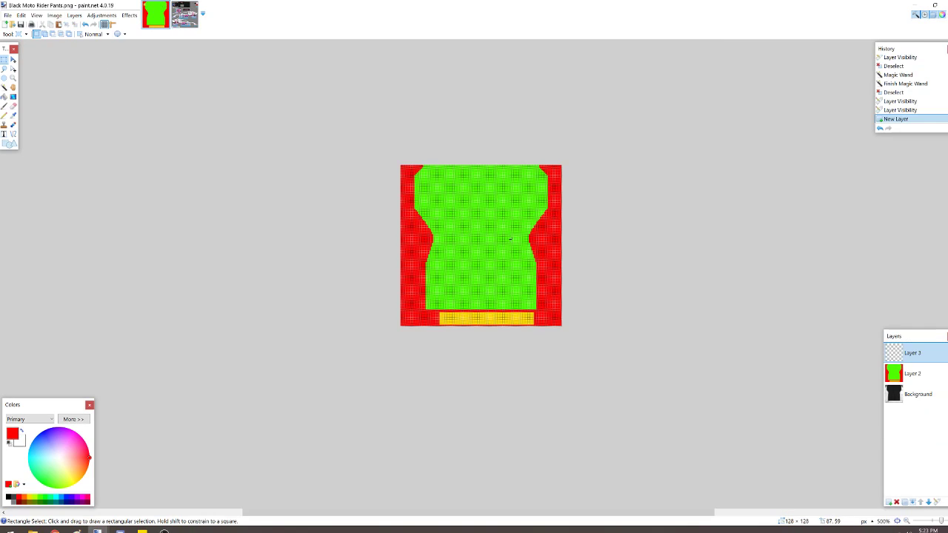
key(ctrl+v)
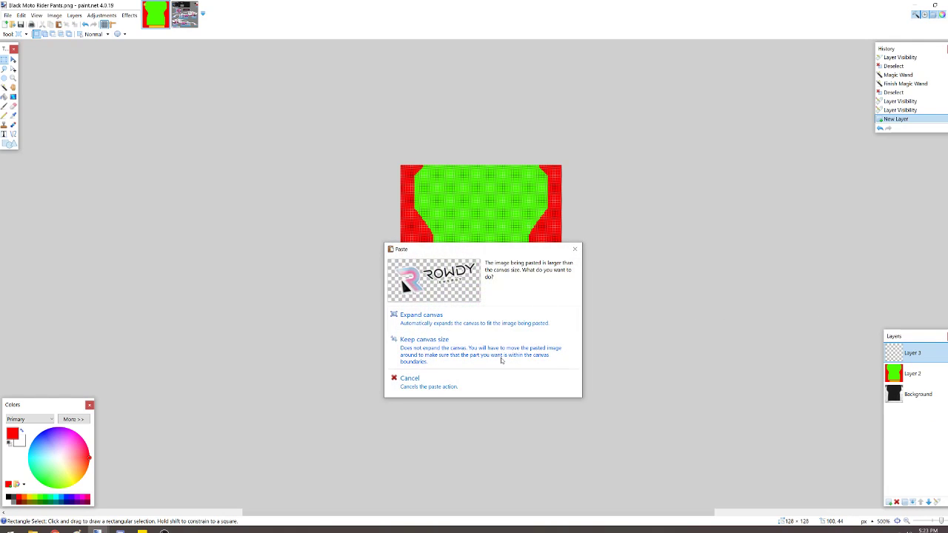
click(466, 356)
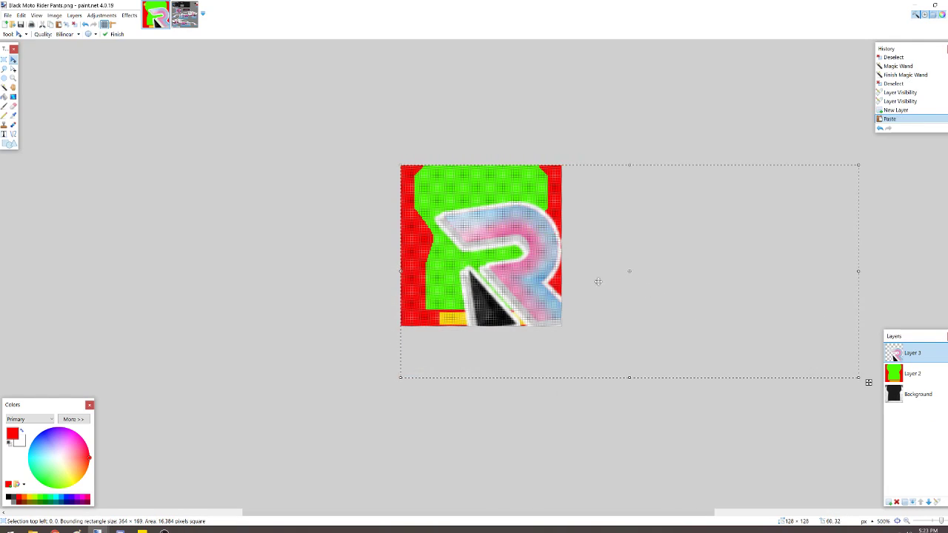
drag(868, 382, 545, 318)
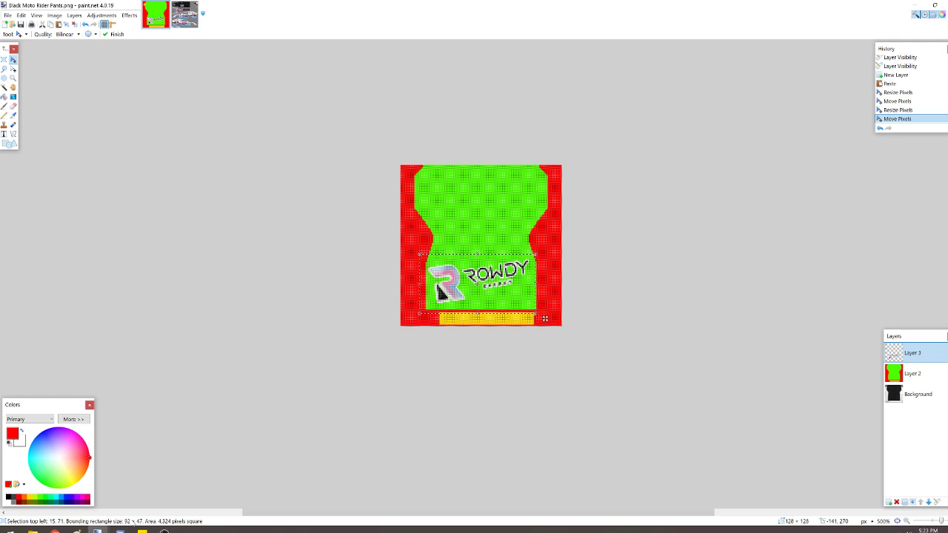
drag(503, 282, 499, 277)
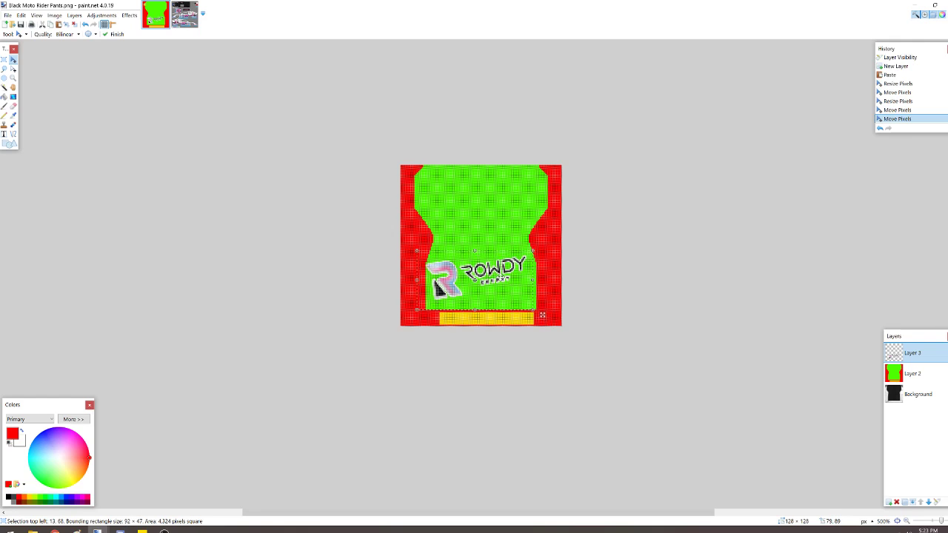
key(Delete)
- Paste the Rowdy logo into a new image and resize that image to 92 pixels wide, maintaining the aspect ratio
click(21, 15)
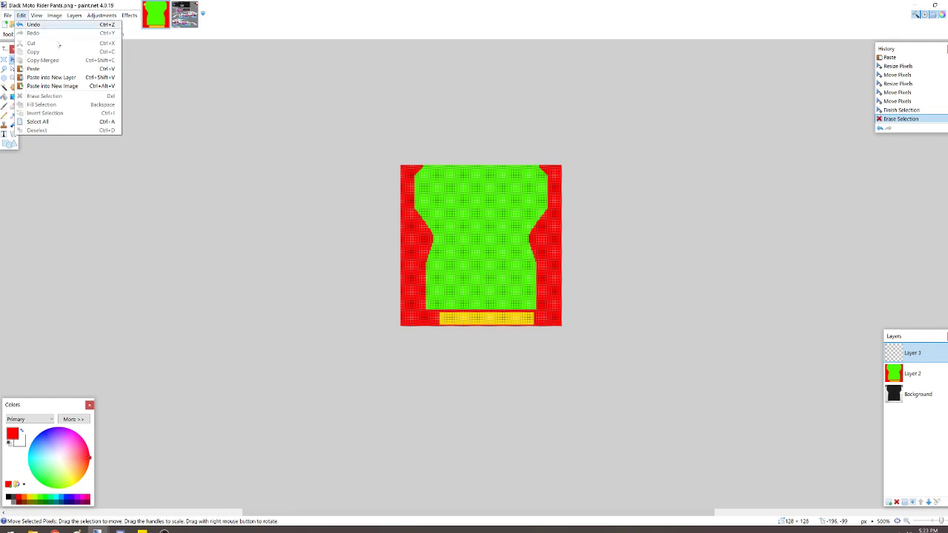
click(81, 88)
click(54, 15)
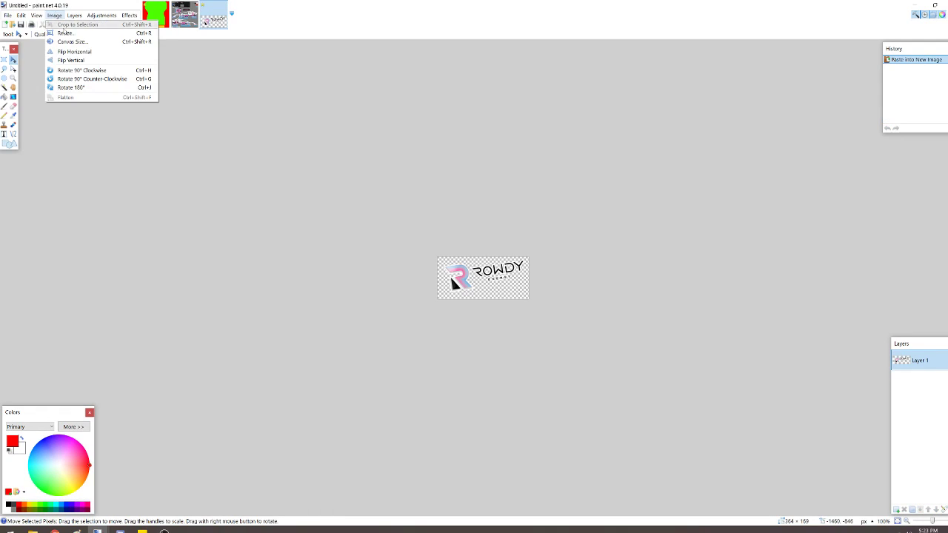
click(67, 34)
text(92)
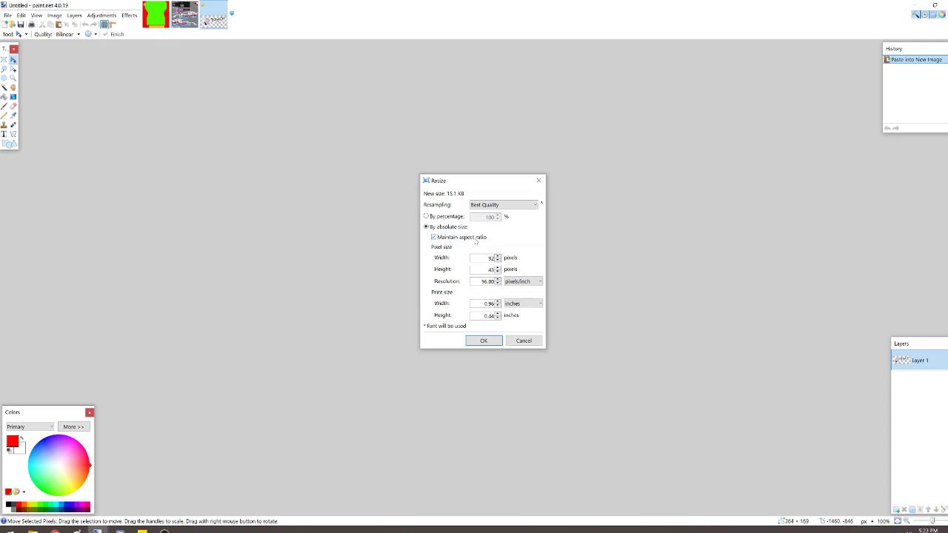
click(492, 342)
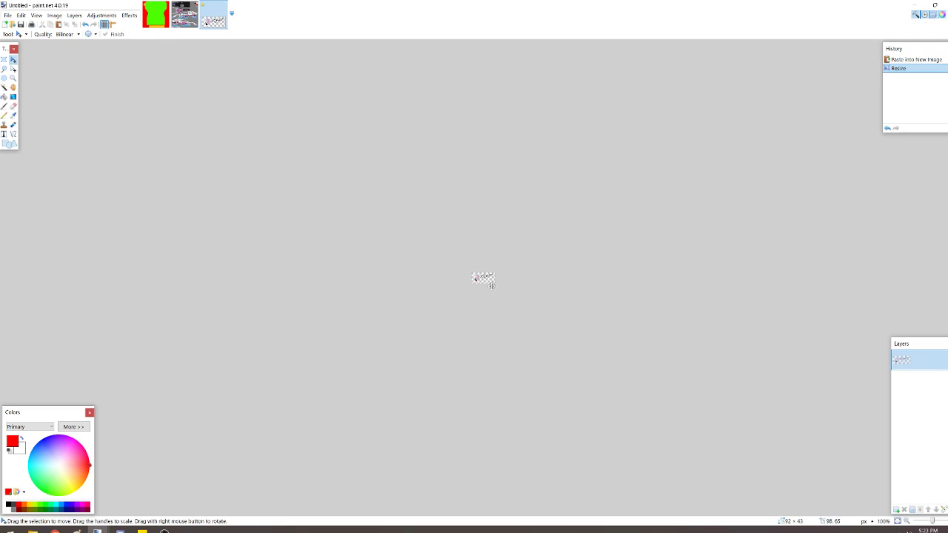
- Paste the resized Rowdy logo onto Layer 3 of the pants template, position it in the lower green area and deselect it
click(163, 11)
key(ctrl+v)
drag(526, 223, 545, 316)
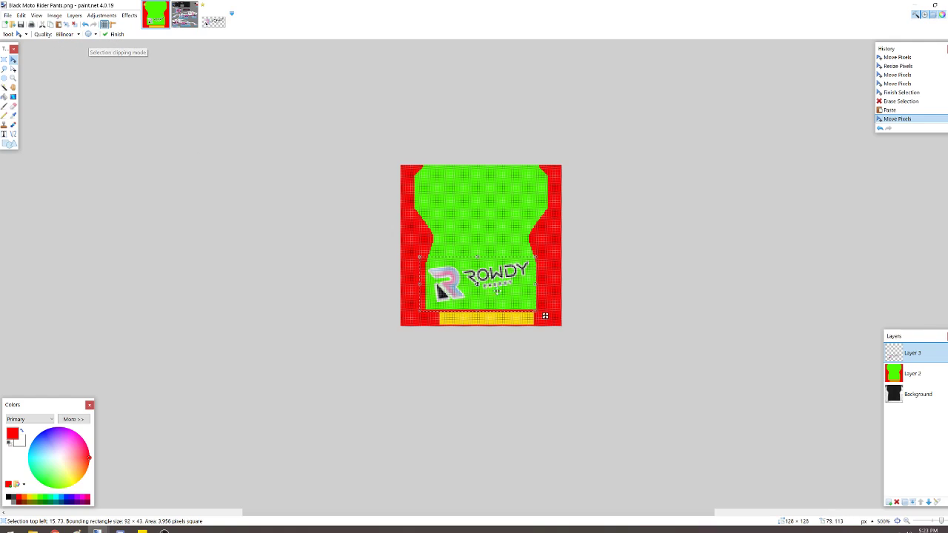
drag(500, 284, 502, 286)
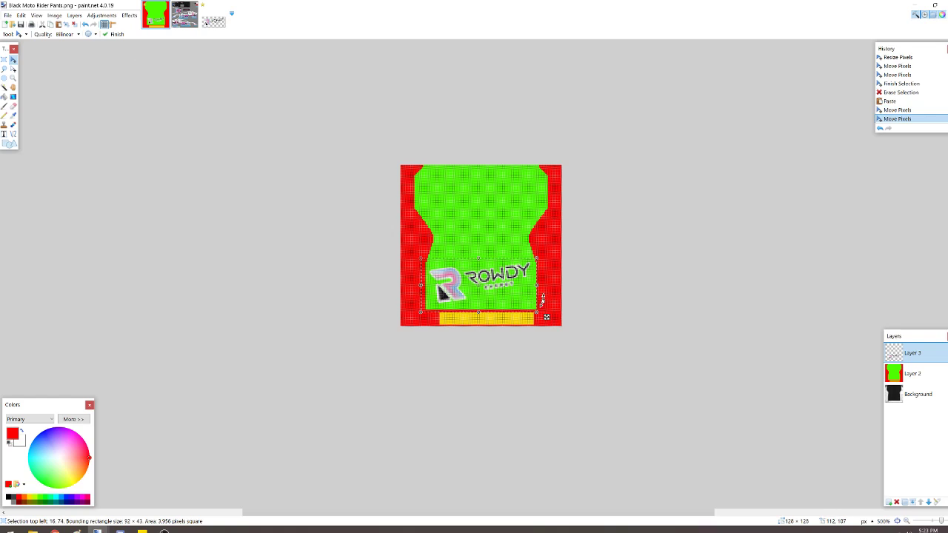
click(4, 59)
click(533, 266)
- Copy the GTM logo on the lower car side from Layer 10 of GeorgeModified.psd and paste it into a new image
click(187, 16)
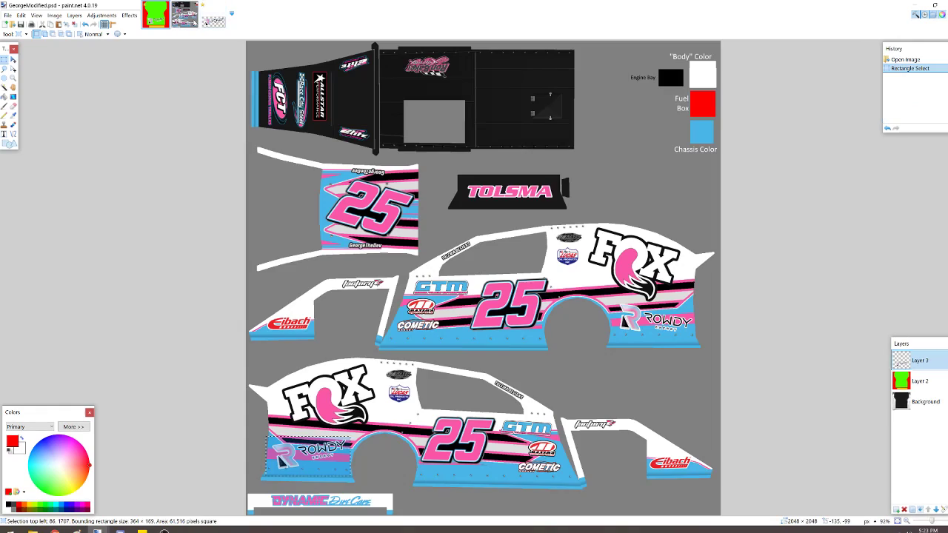
click(431, 384)
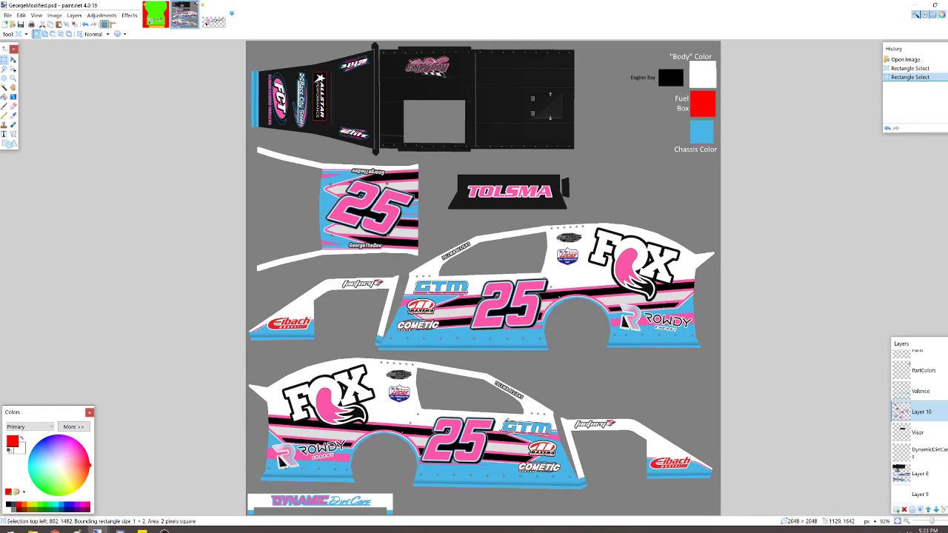
drag(498, 417, 554, 436)
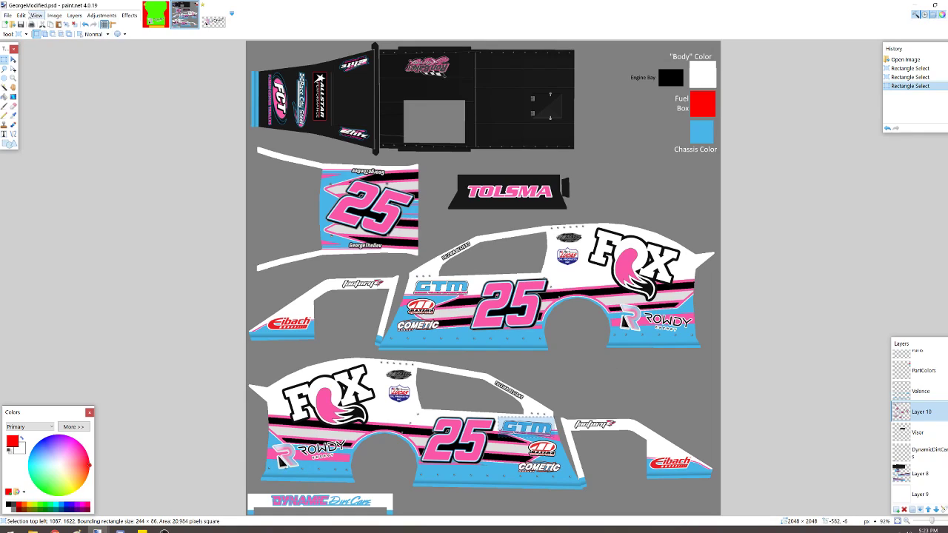
click(21, 14)
click(52, 86)
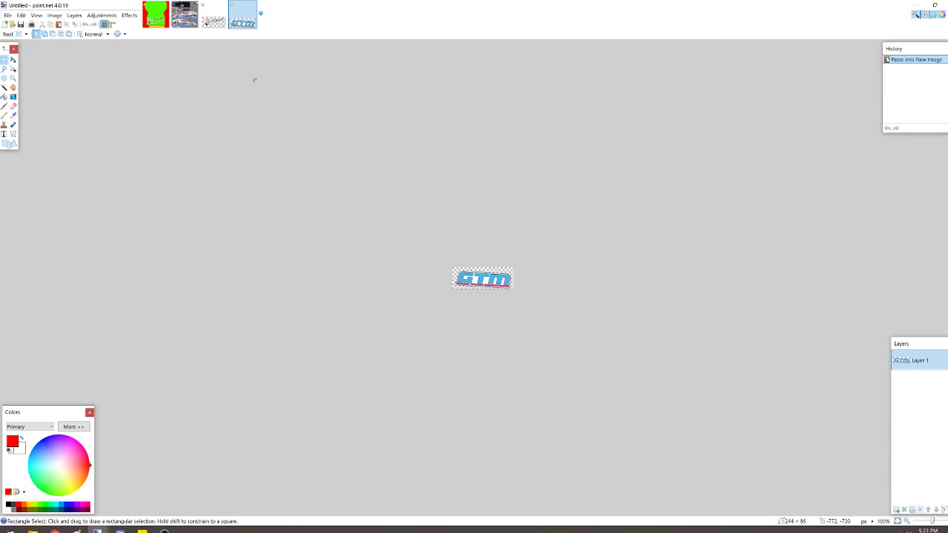
- Resize the GTM logo image to 40 pixels wide, maintaining the aspect ratio
click(54, 15)
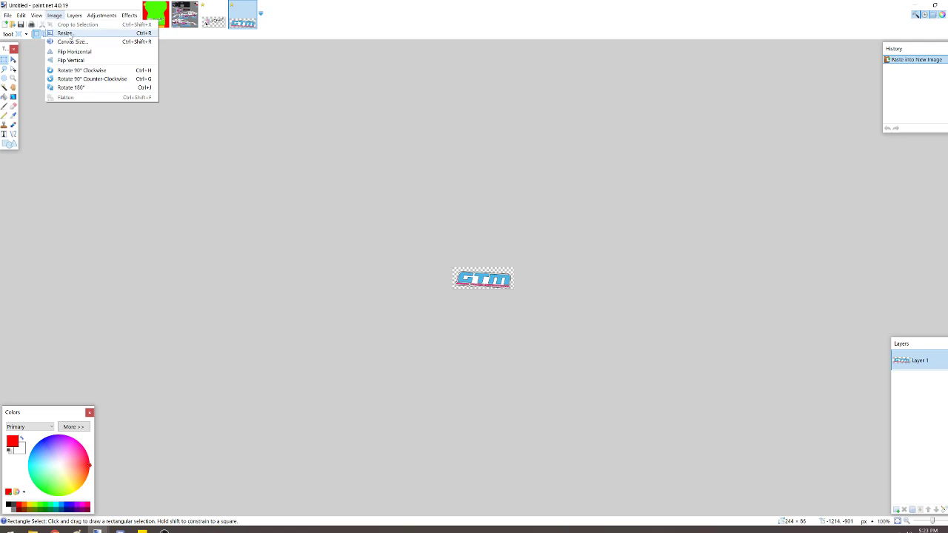
click(70, 37)
text(40)
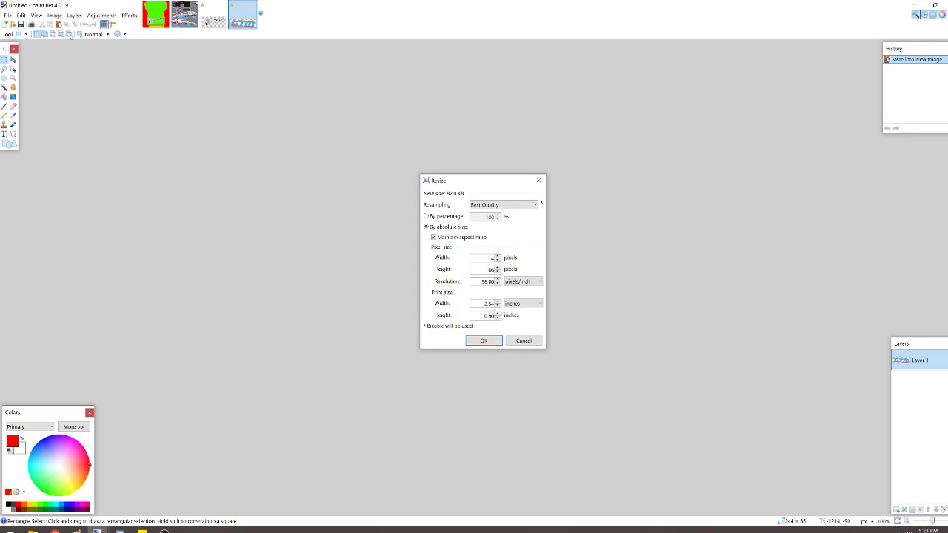
key(Return)
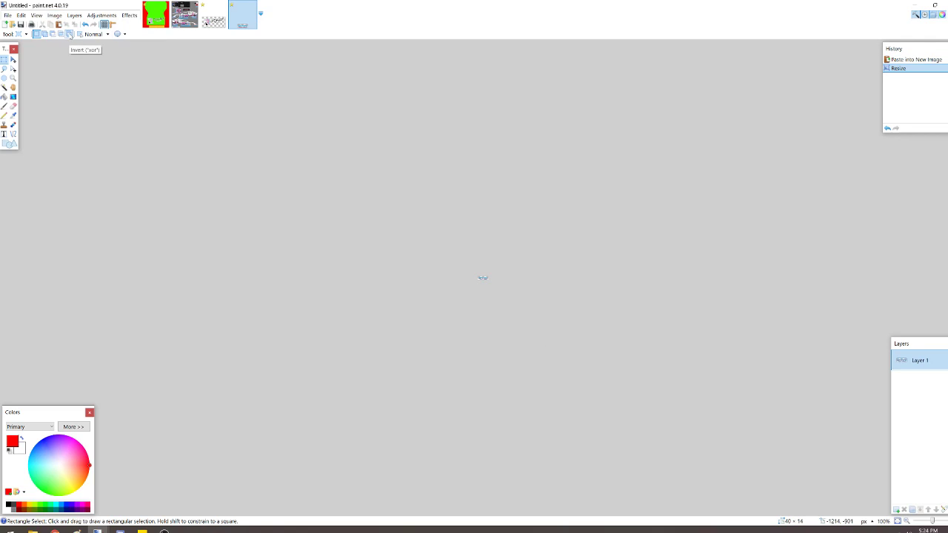
- Paste the resized GTM logo onto Layer 3 of the pants template, rotate it level in the upper-right green area and deselect it
click(155, 14)
key(ctrl+v)
drag(461, 186, 557, 206)
click(4, 60)
click(565, 297)
- Select the Rowdy logo in the lower green area, rotate it by about -6.3 degrees, nudge it slightly left and deselect it
drag(407, 254, 539, 320)
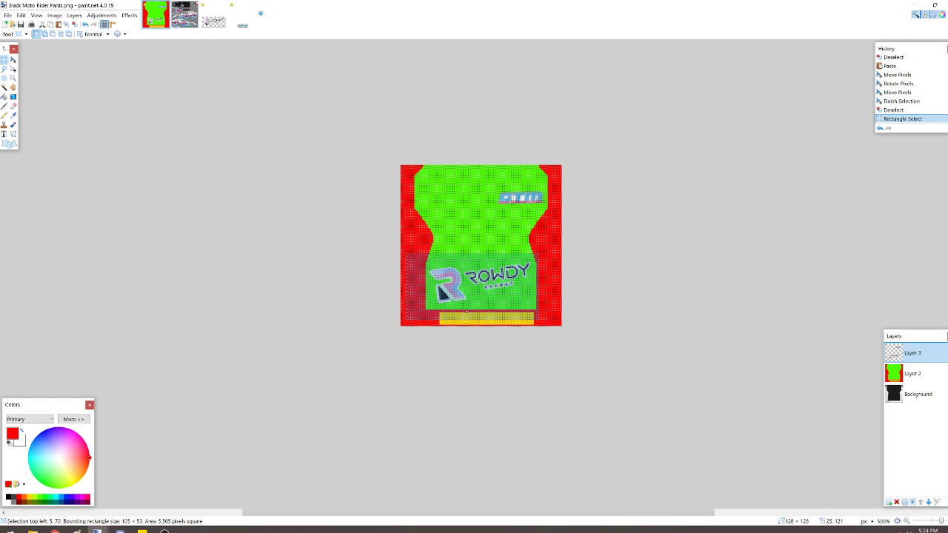
key(m)
drag(552, 251, 554, 260)
drag(494, 288, 493, 288)
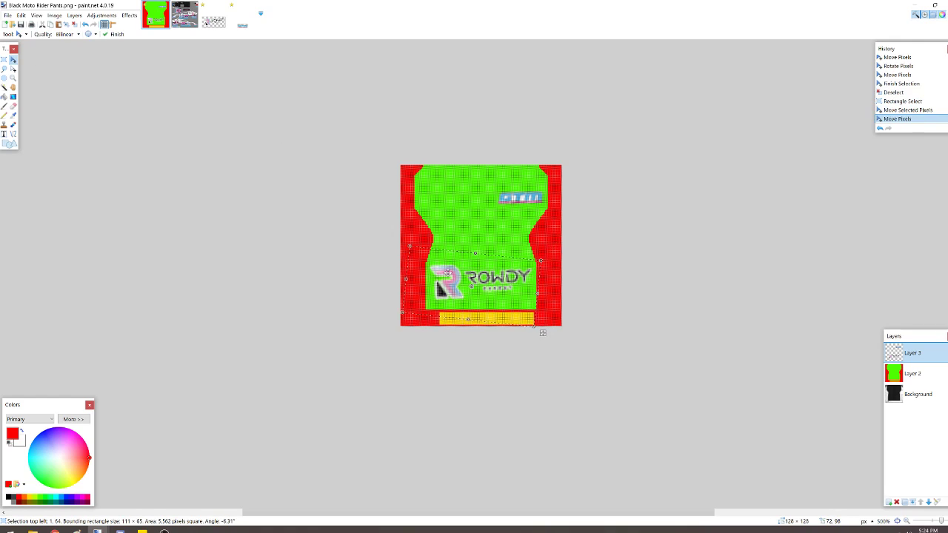
click(5, 60)
click(260, 114)
- Copy the lower Elite logo on the black hood from Layer 10 of GeorgeModified.psd and paste it into a new image
click(189, 14)
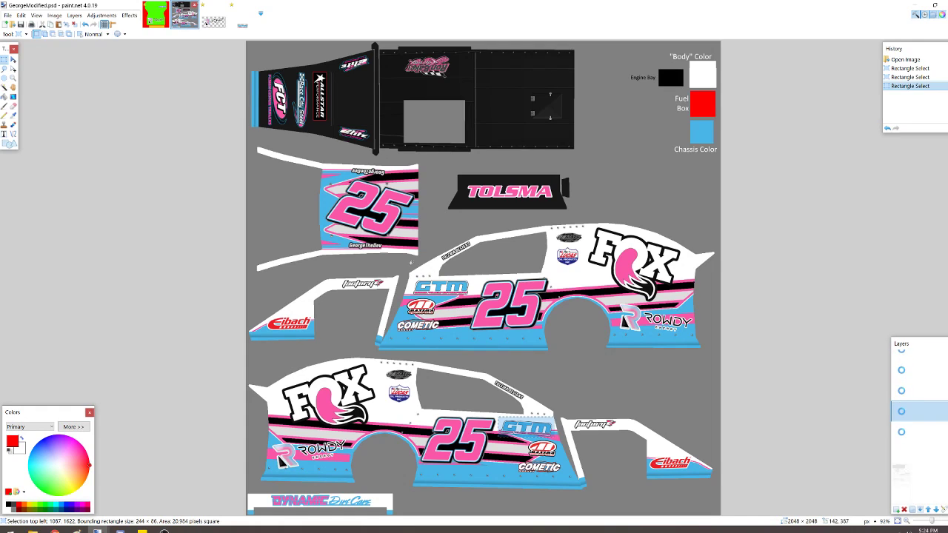
click(469, 343)
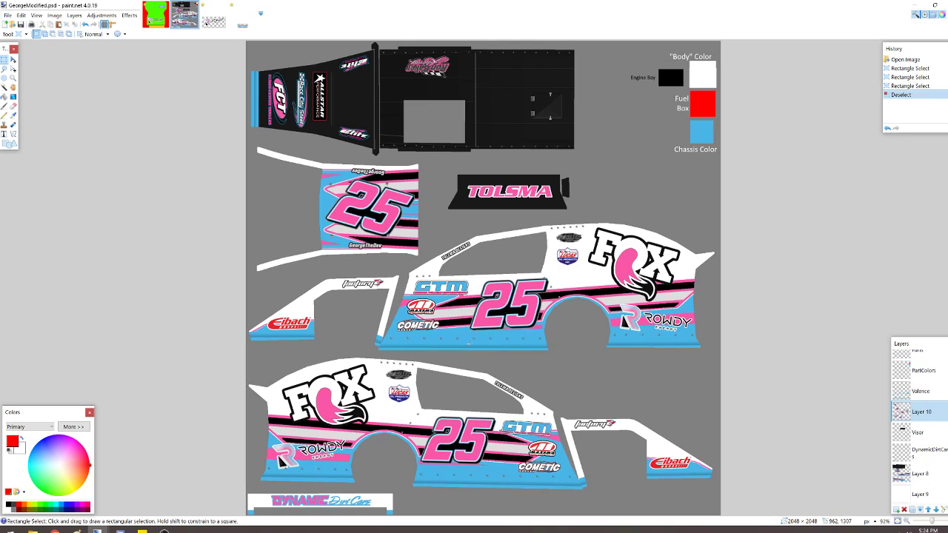
mouse_move(337, 121)
mouse_down()
mouse_move(383, 152)
mouse_move(372, 146)
mouse_up()
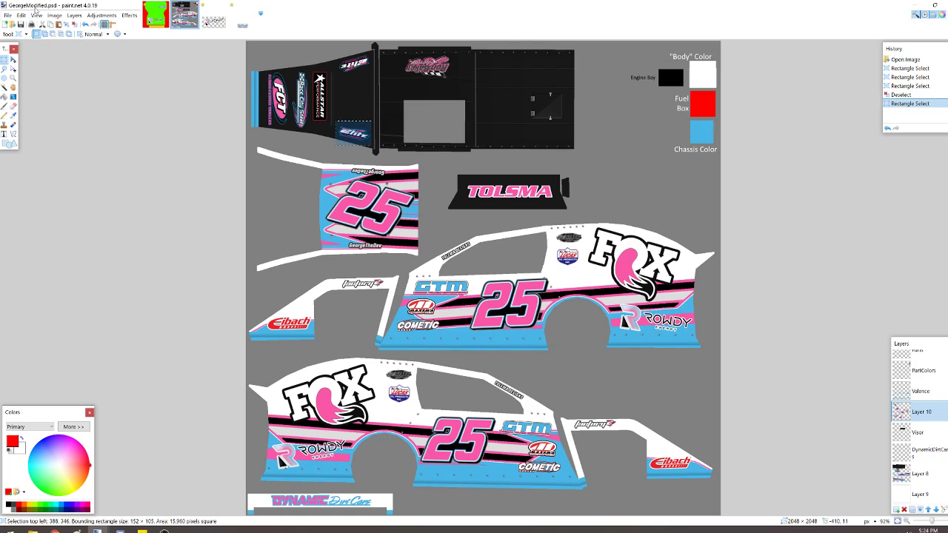
click(21, 15)
click(44, 82)
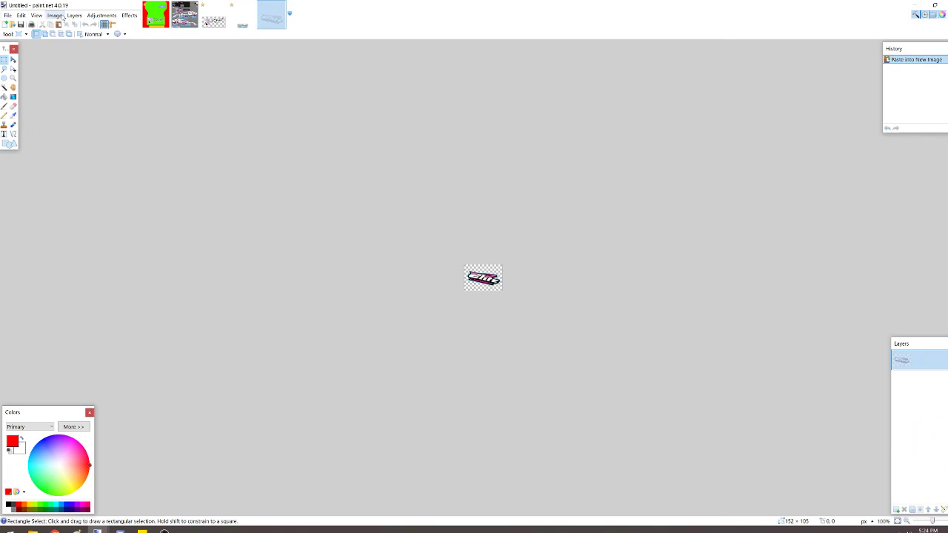
- Shrink the Elite logo image by its absolute pixel width to suit the pants template, maintaining the aspect ratio
click(58, 16)
click(79, 35)
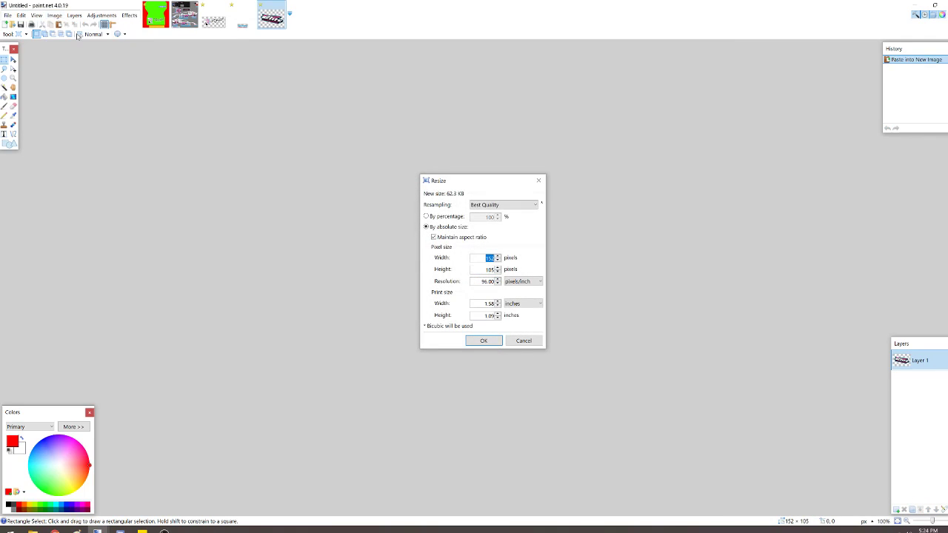
text(4)
key(BackSpace)
text(30)
key(Return)
- Paste the Elite logo onto Layer 3 of the pants template, rotate it about 12.7 degrees, place it opposite the GTM logo and deselect it
click(155, 14)
key(ctrl+v)
drag(452, 197, 472, 219)
drag(468, 179, 462, 174)
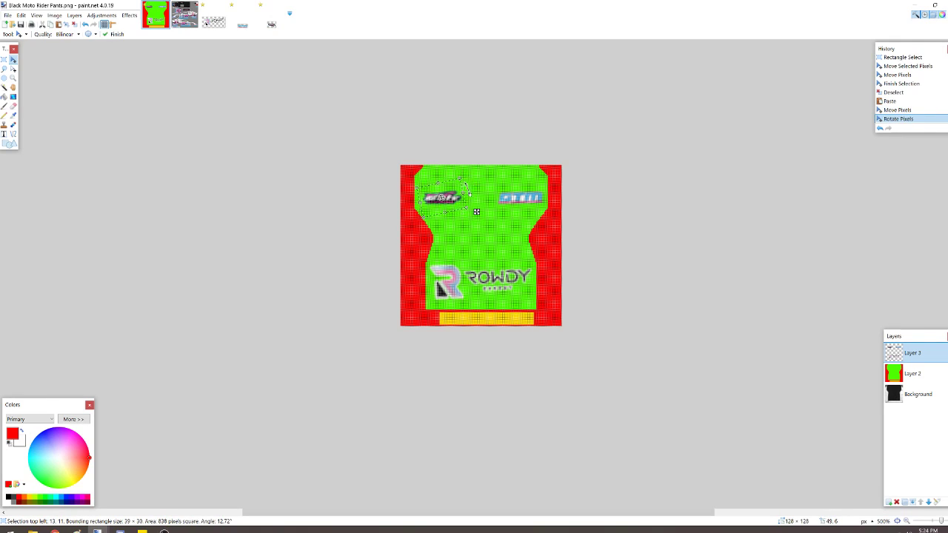
drag(477, 211, 474, 212)
click(4, 60)
click(294, 121)
- Copy the factory logo on the lower car's front fender from GeorgeModified.psd and paste it into a new image
click(184, 23)
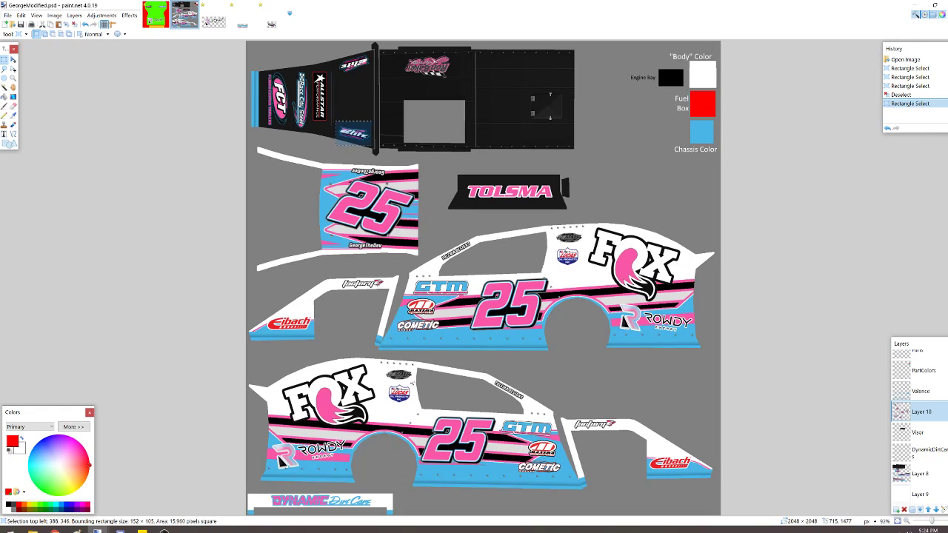
drag(568, 416, 619, 429)
click(35, 15)
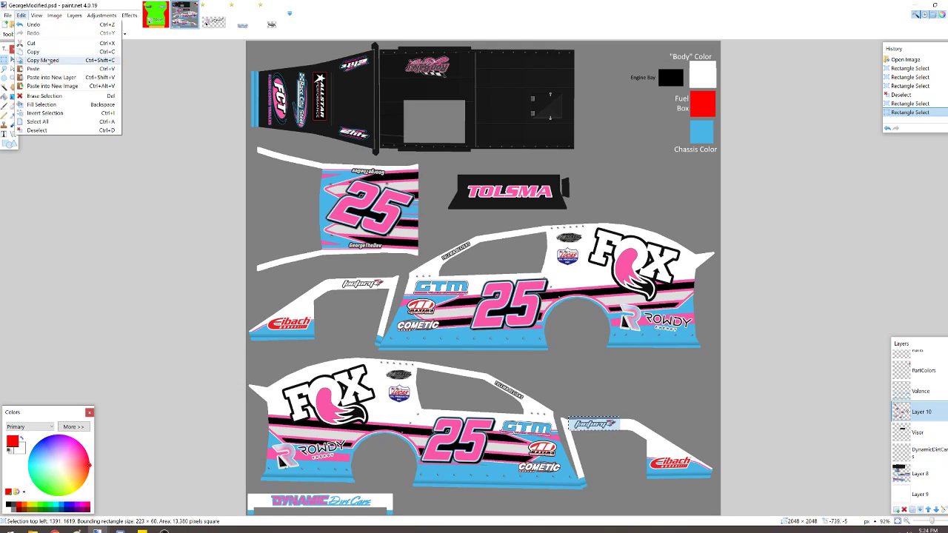
click(64, 90)
- Resize the factory logo image to 45 pixels wide, maintaining the aspect ratio
click(54, 14)
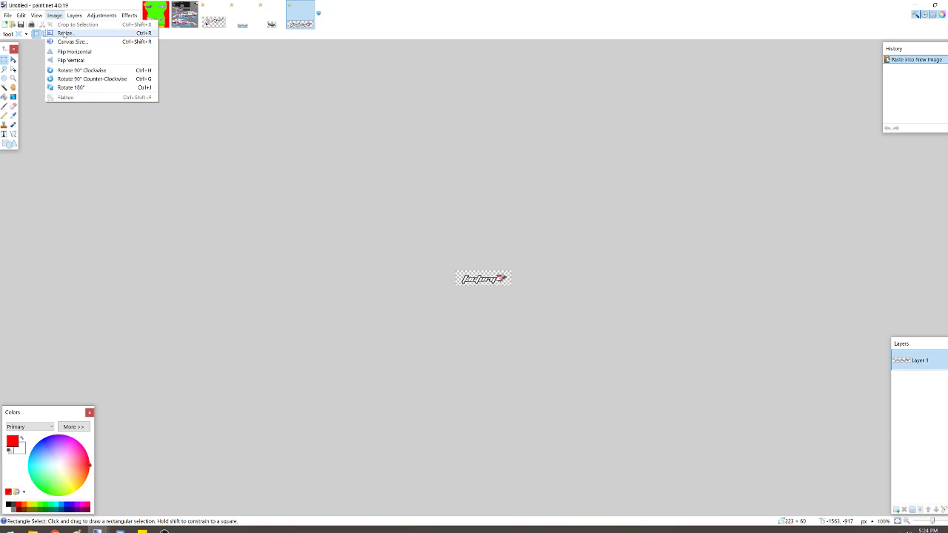
click(66, 42)
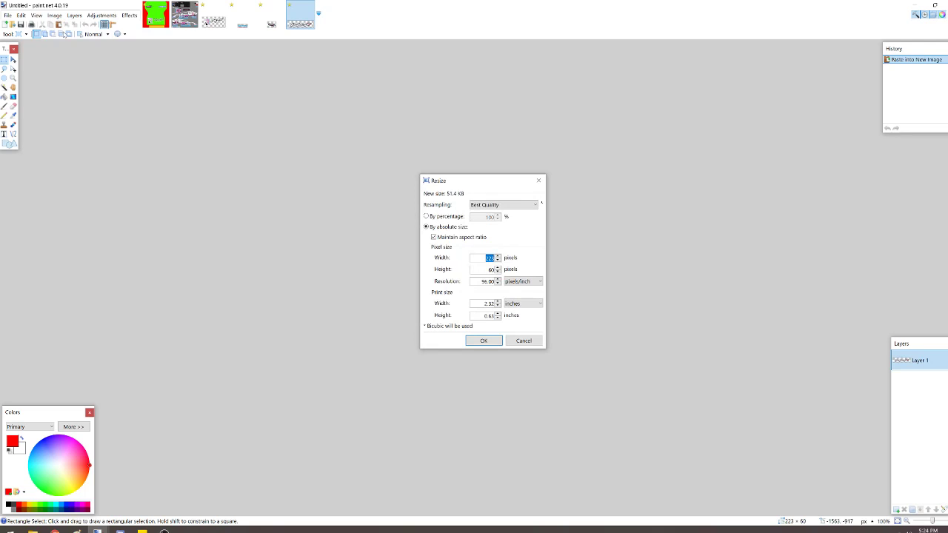
text(45)
key(Return)
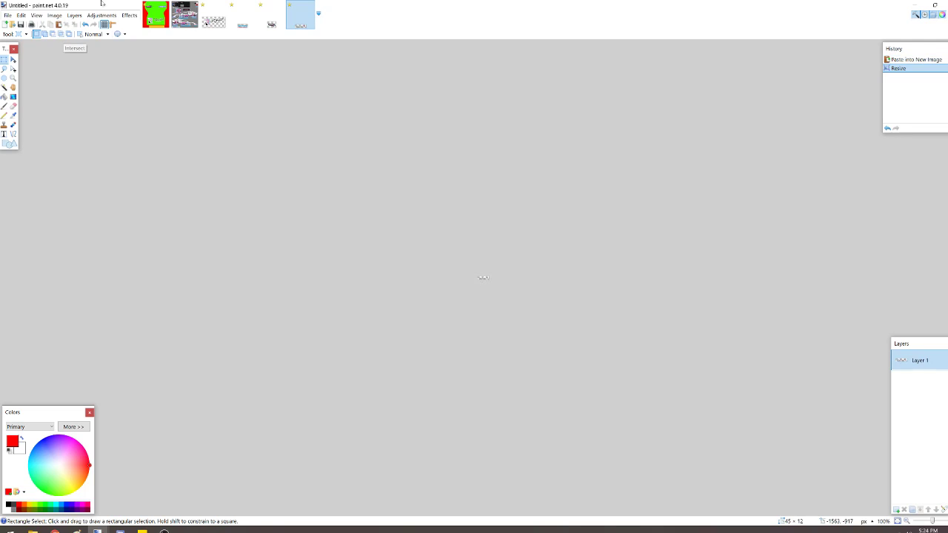
- Paste the resized factory logo onto Layer 3 of the pants template, position it just above the Elite logo and deselect it
click(155, 14)
key(ctrl+v)
drag(468, 183, 487, 188)
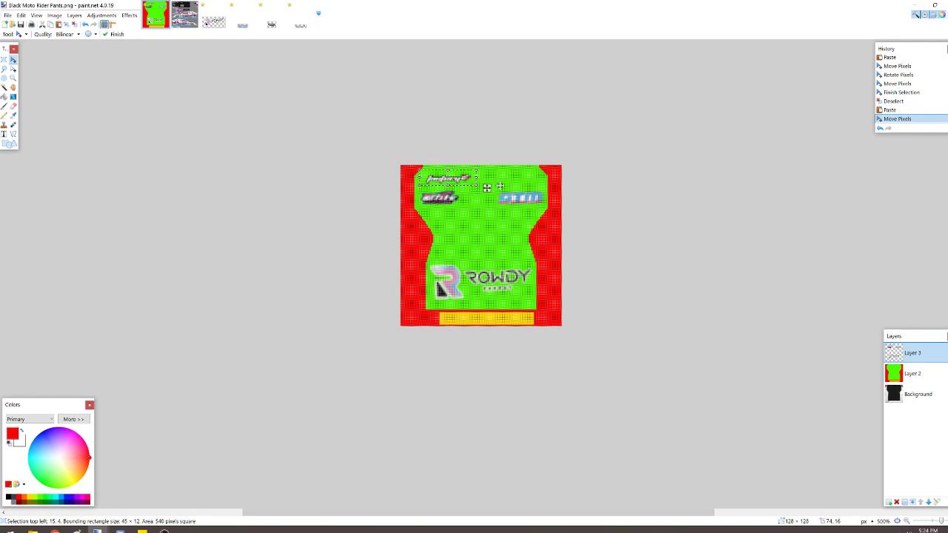
key(s)
key(ctrl+d)
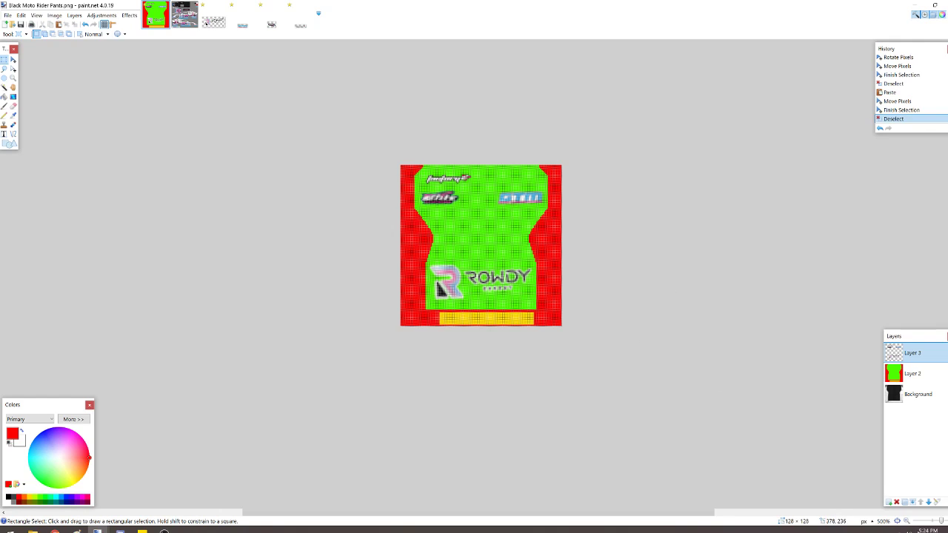
- Activate the Text tool with black as the primary colour for lettering near the yellow bar
scroll(481, 246, up, 5)
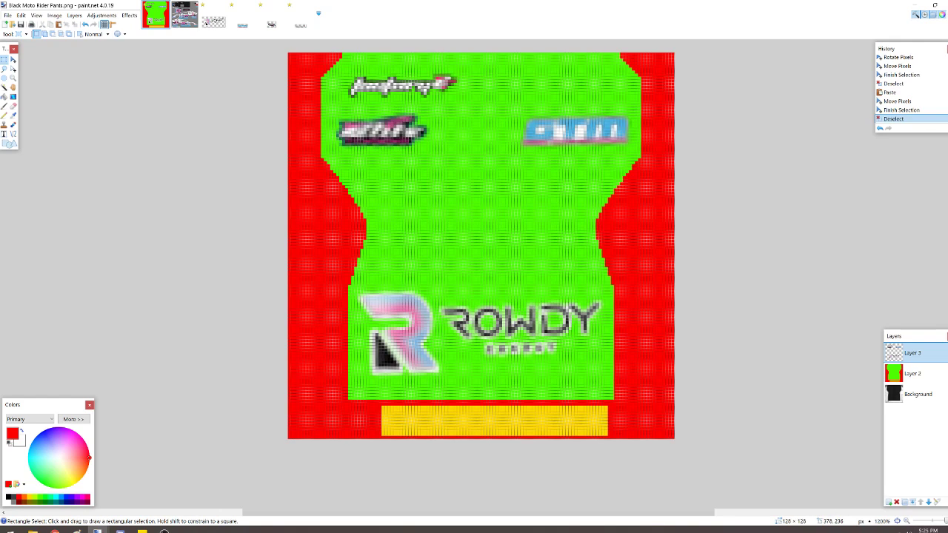
scroll(482, 246, down, 2)
click(4, 134)
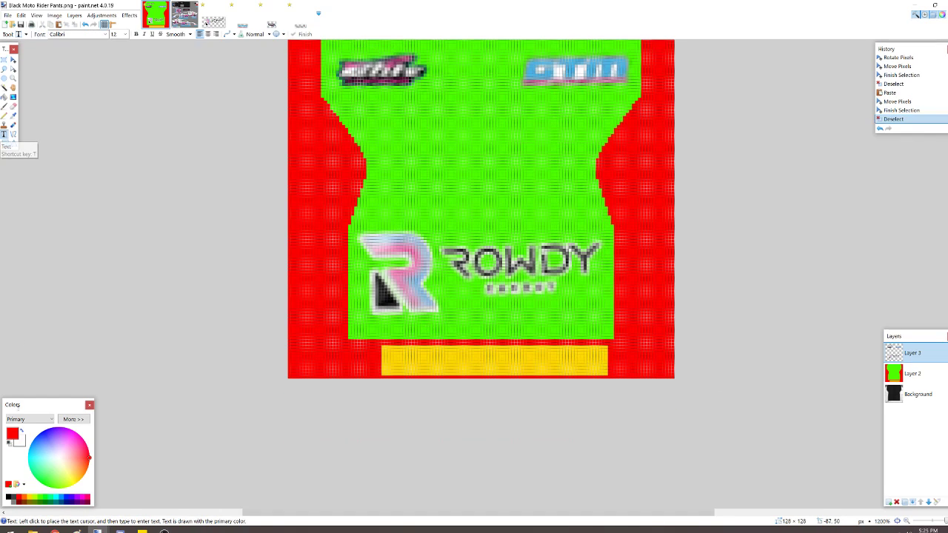
click(9, 498)
click(414, 339)
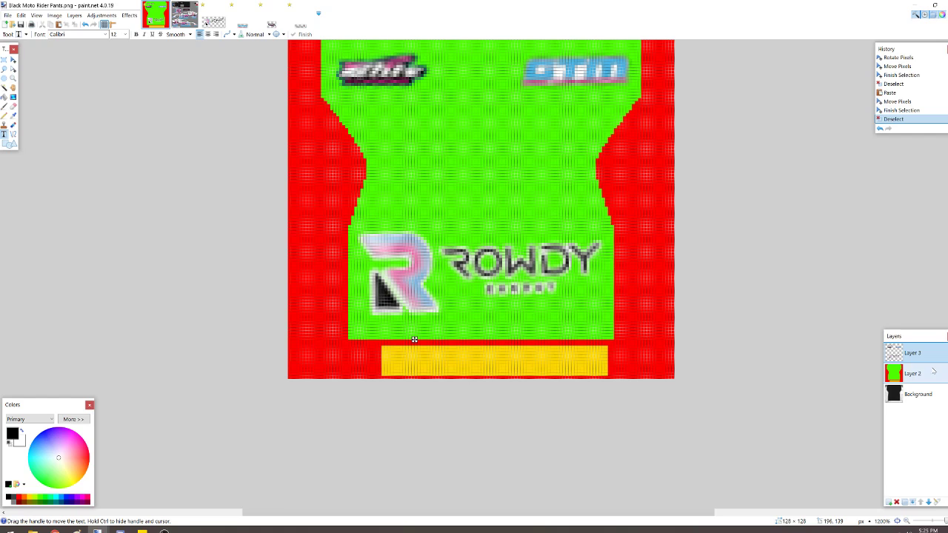
- Make the Background layer visible and briefly hide Layer 2 to check the pants texture beneath the logos
scroll(641, 316, up, 2)
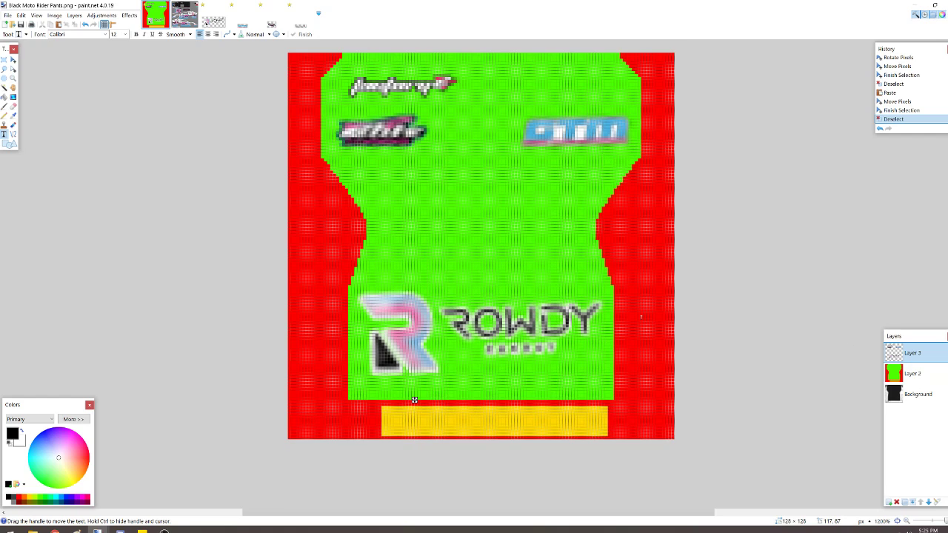
scroll(641, 317, down, 1)
click(944, 374)
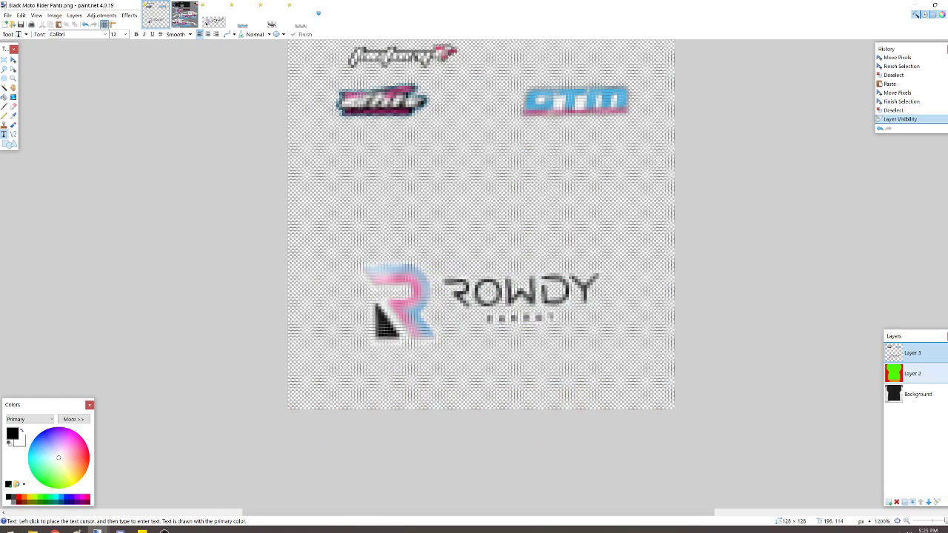
click(943, 394)
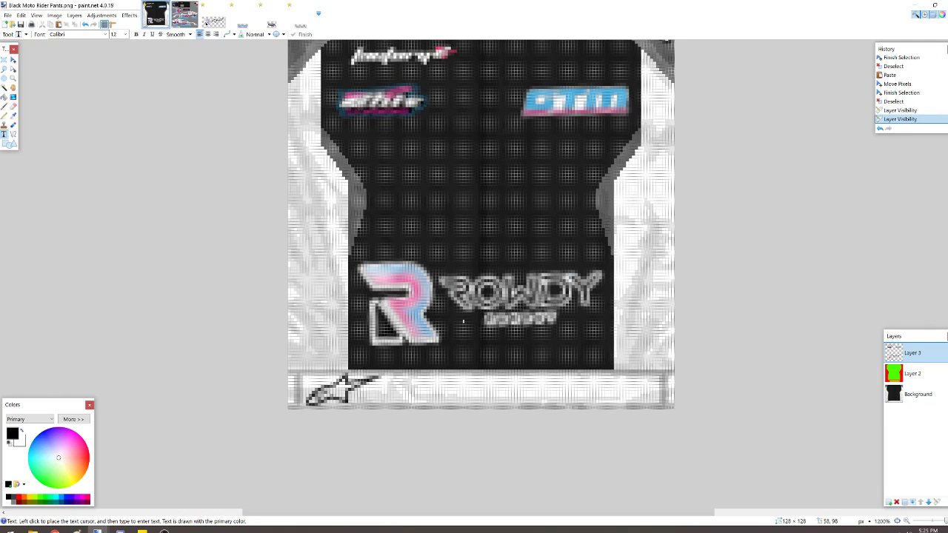
click(943, 374)
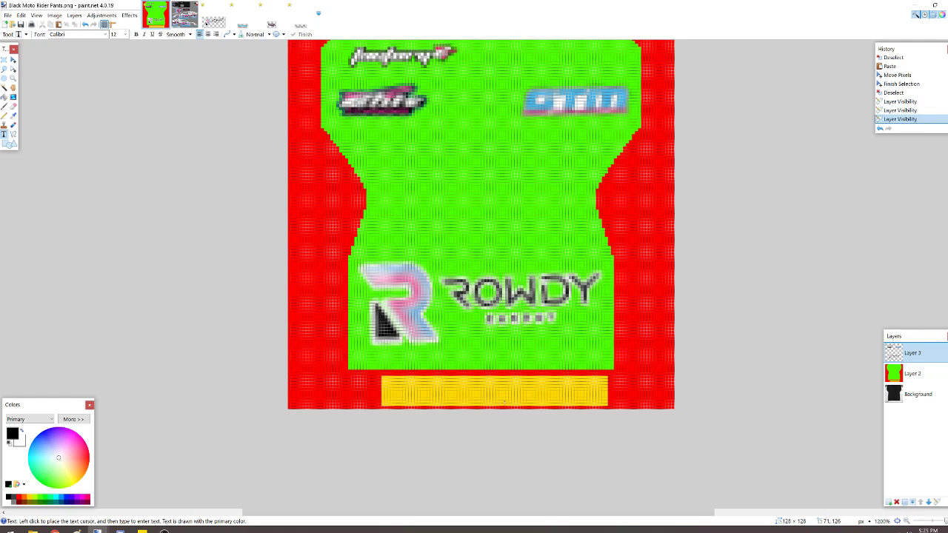
- Enter the creator's username as black text on the yellow bar of Layer 3
click(415, 389)
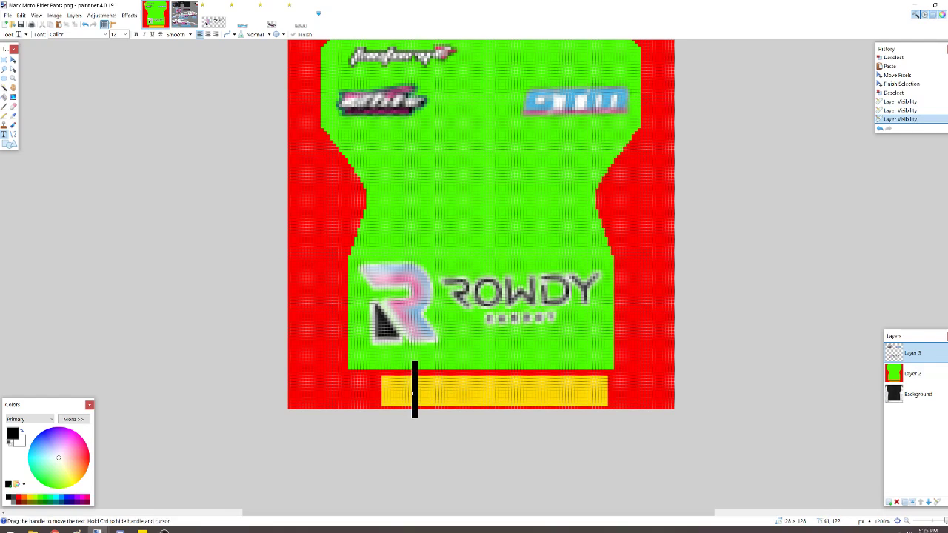
scroll(620, 403, up, 1)
scroll(620, 403, up, 1)
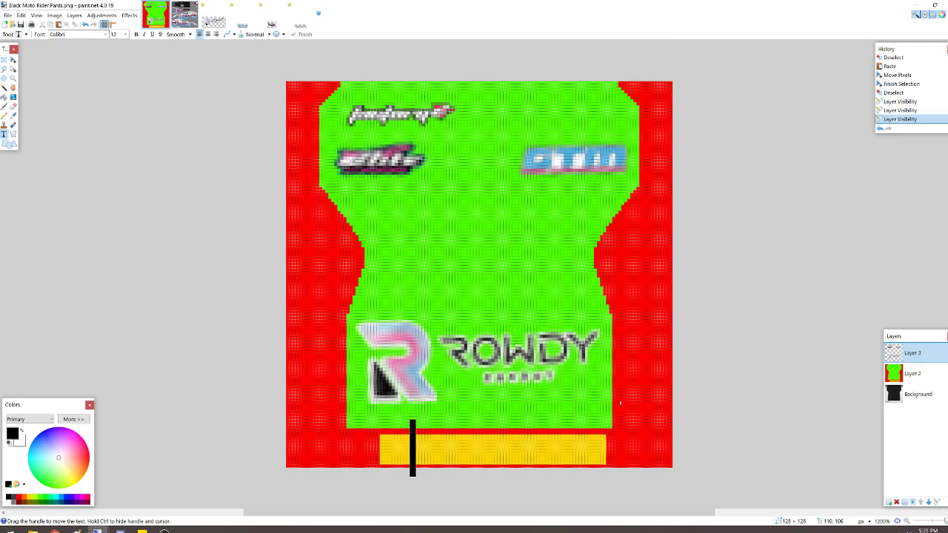
text(GeorgeTheDe)
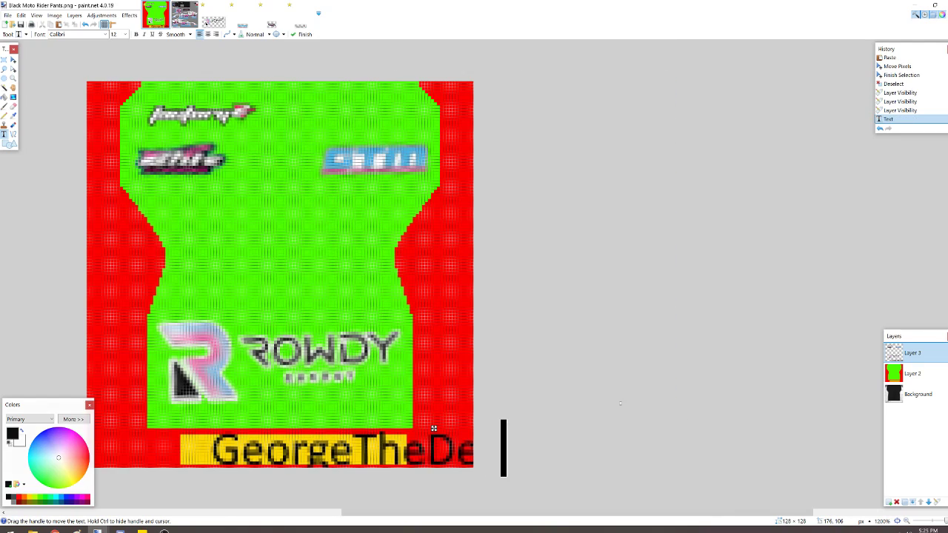
- Set the username text to the SerpentineEF font at size 8 and shift it to start at the yellow bar's left end
click(106, 35)
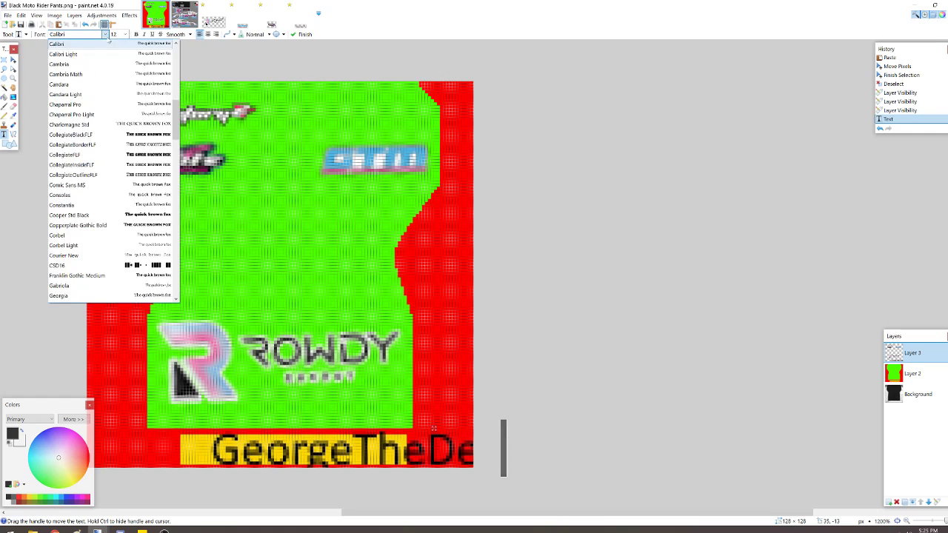
scroll(142, 150, down, 7)
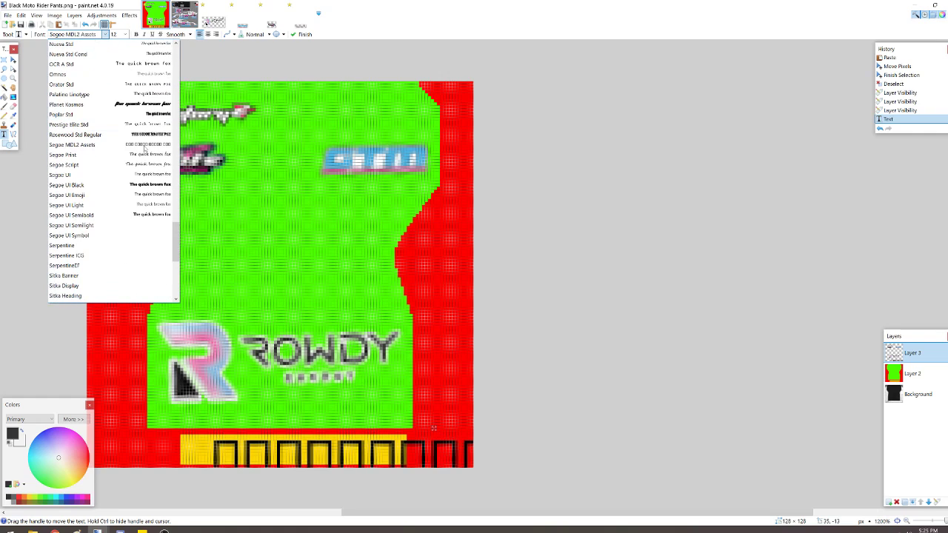
scroll(142, 150, up, 2)
click(130, 198)
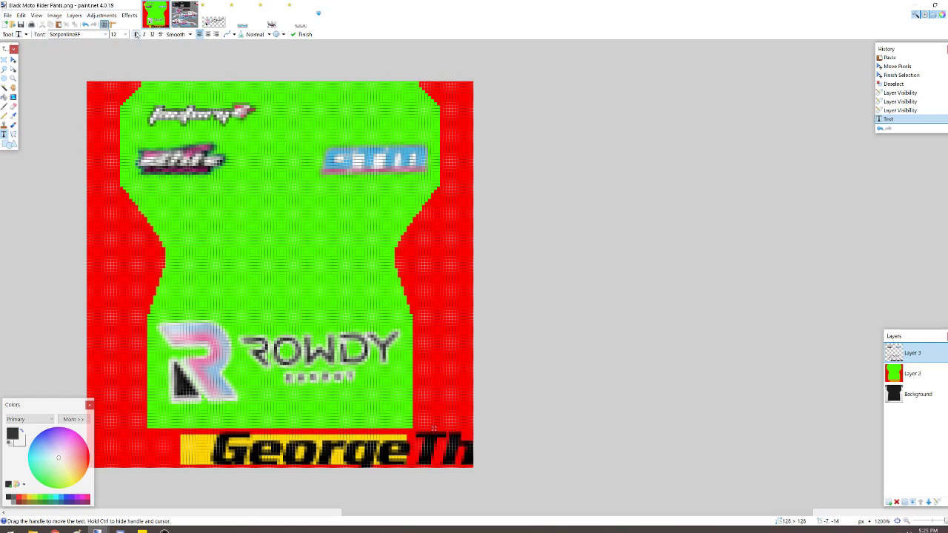
click(128, 35)
click(119, 43)
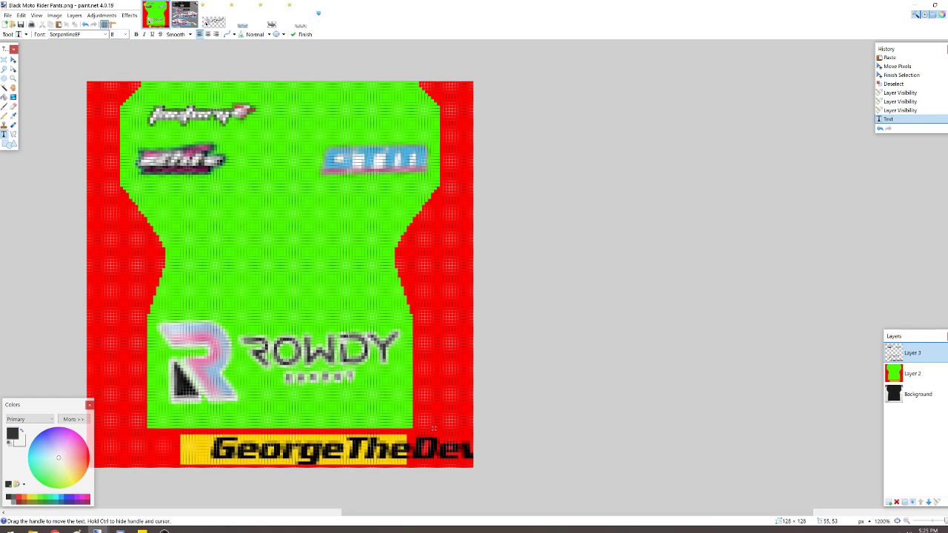
drag(433, 428, 405, 430)
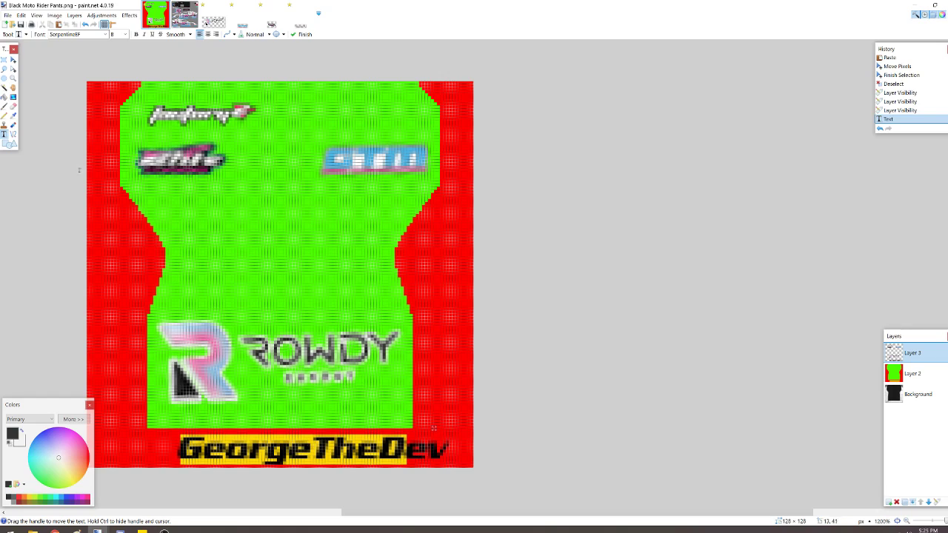
click(4, 59)
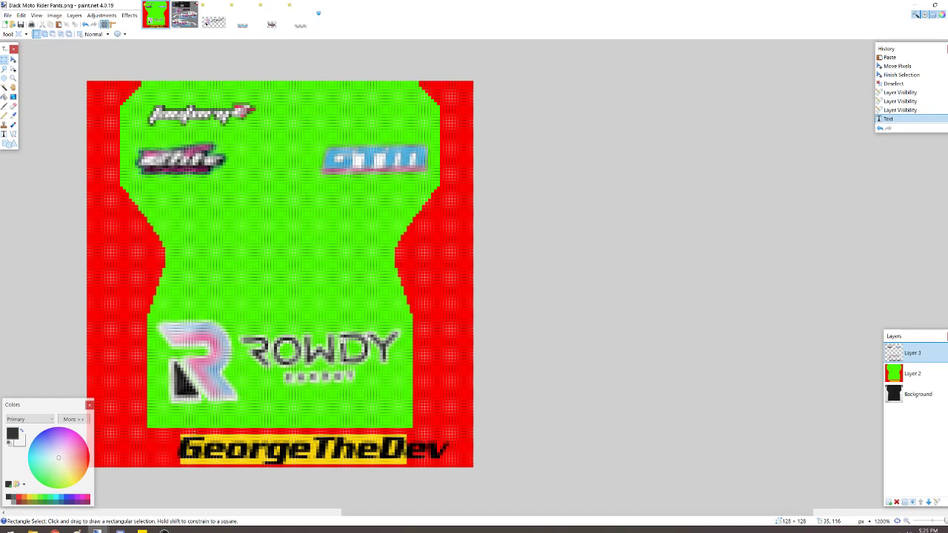
mouse_move(194, 435)
mouse_down()
mouse_move(200, 464)
mouse_move(190, 435)
mouse_up()
click(200, 463)
drag(109, 436, 176, 462)
click(257, 429)
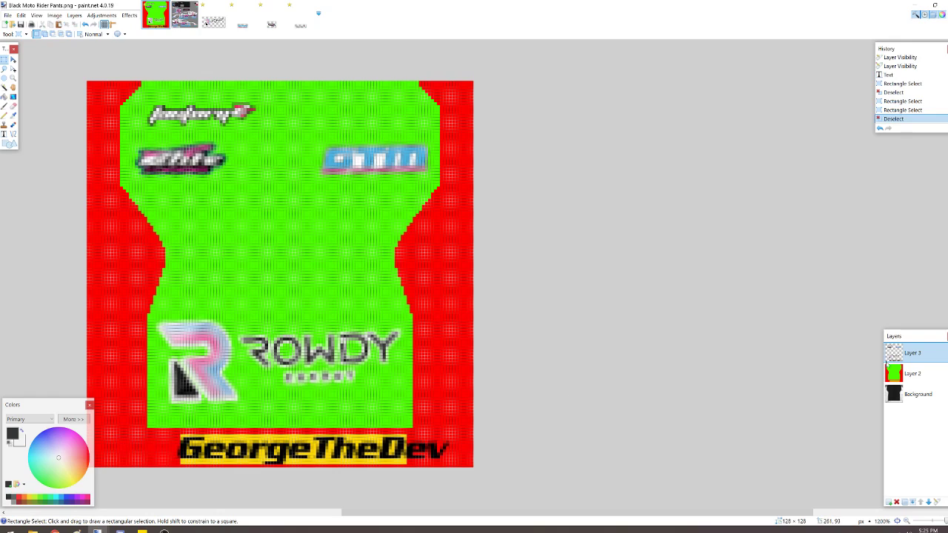
- Hide Layer 2 and check the username text against the brand logo on the waistband, leaving nothing selected
click(942, 374)
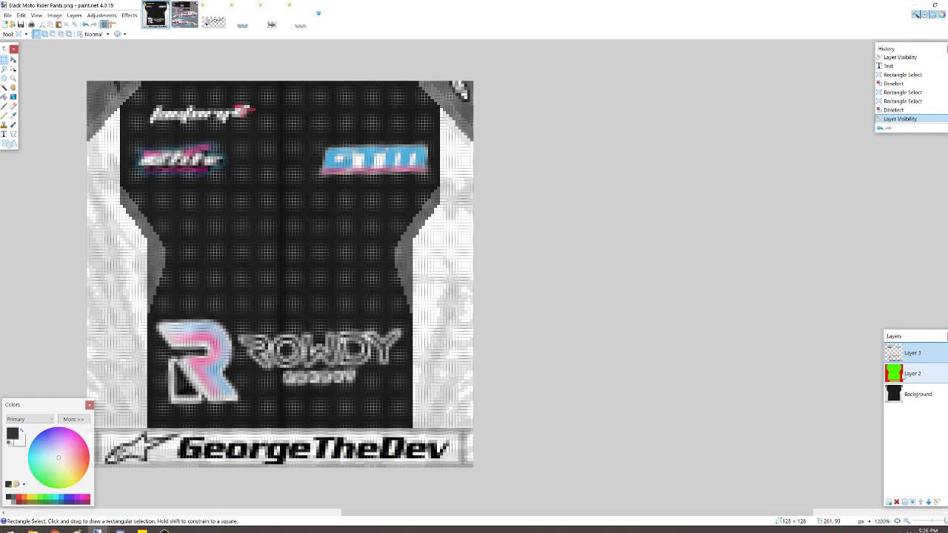
drag(175, 432, 98, 465)
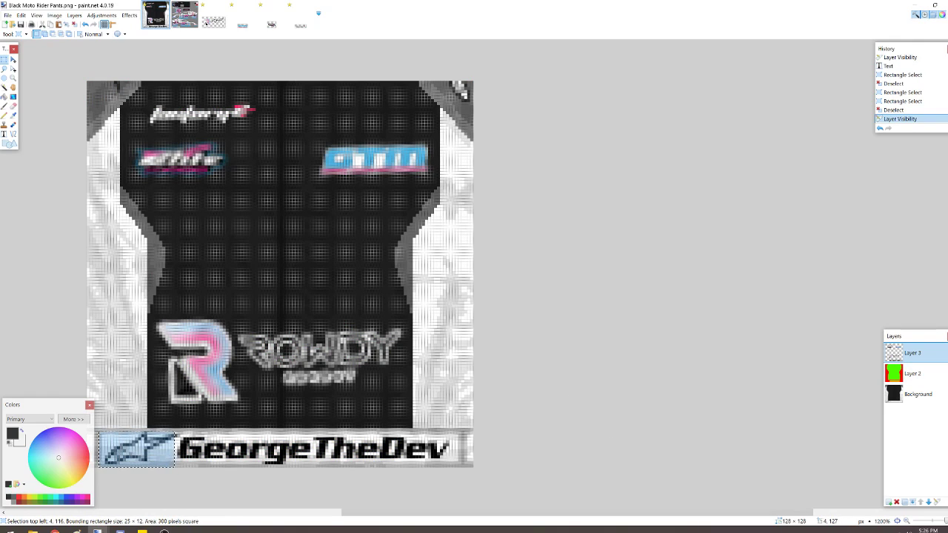
drag(174, 434, 459, 467)
click(719, 425)
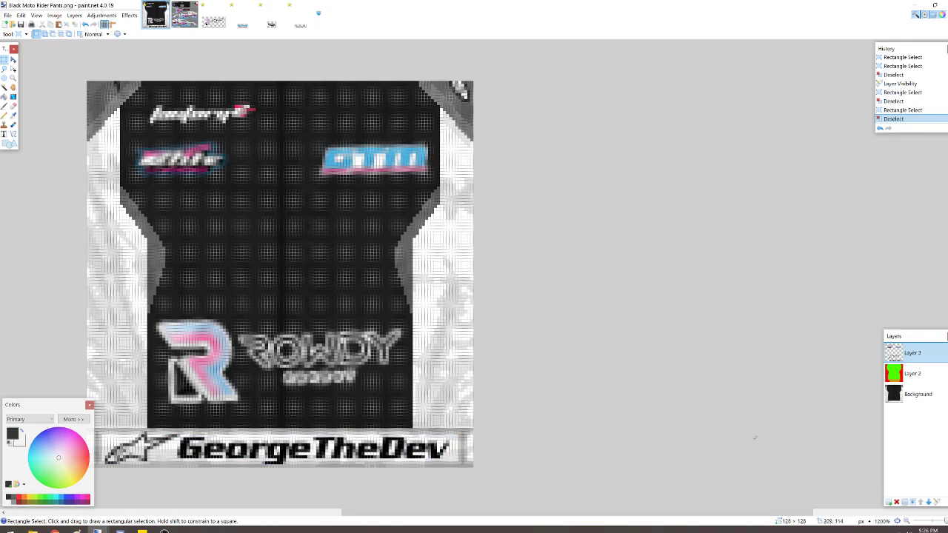
- Delete Layer 2 and the Background layer, keeping only Layer 3 with the logos and username
click(897, 521)
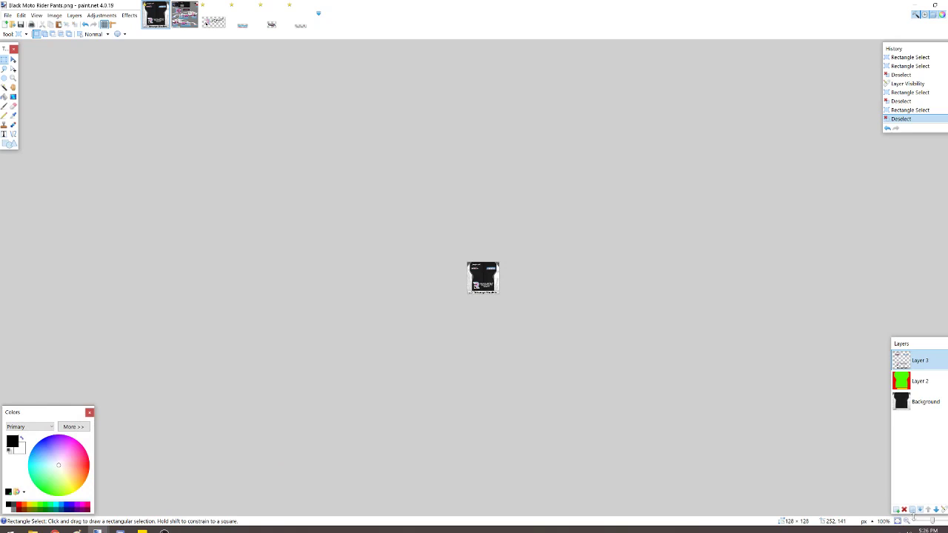
click(947, 522)
click(947, 522)
click(947, 522)
click(947, 522)
click(947, 522)
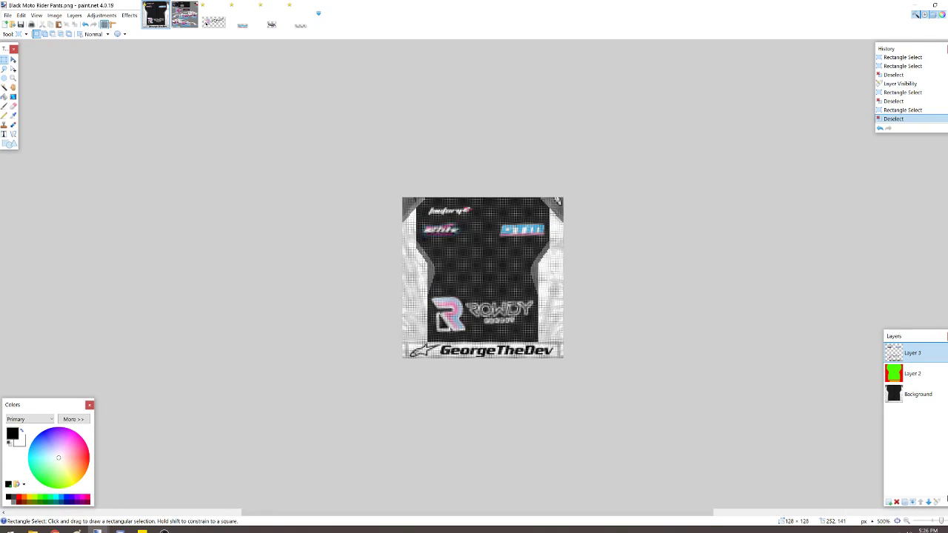
click(912, 373)
click(896, 503)
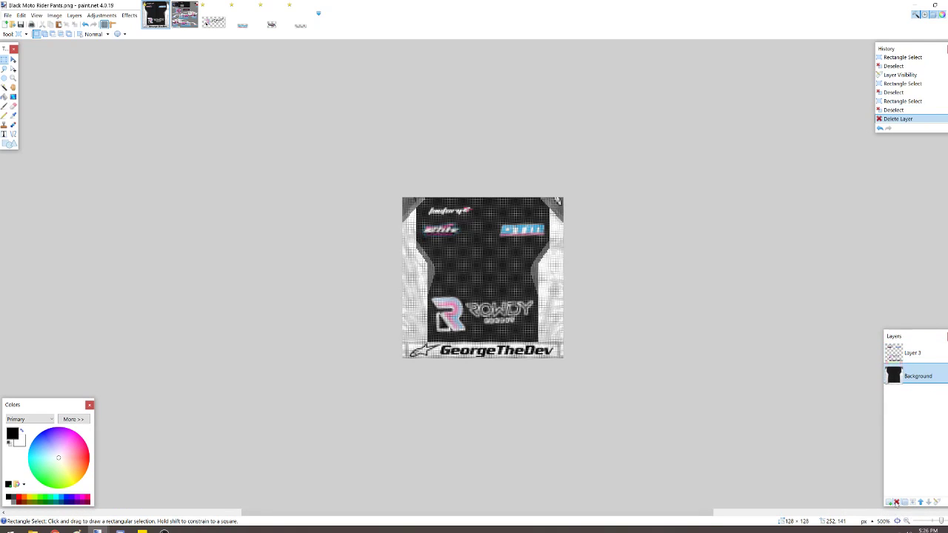
click(896, 502)
click(7, 15)
click(33, 84)
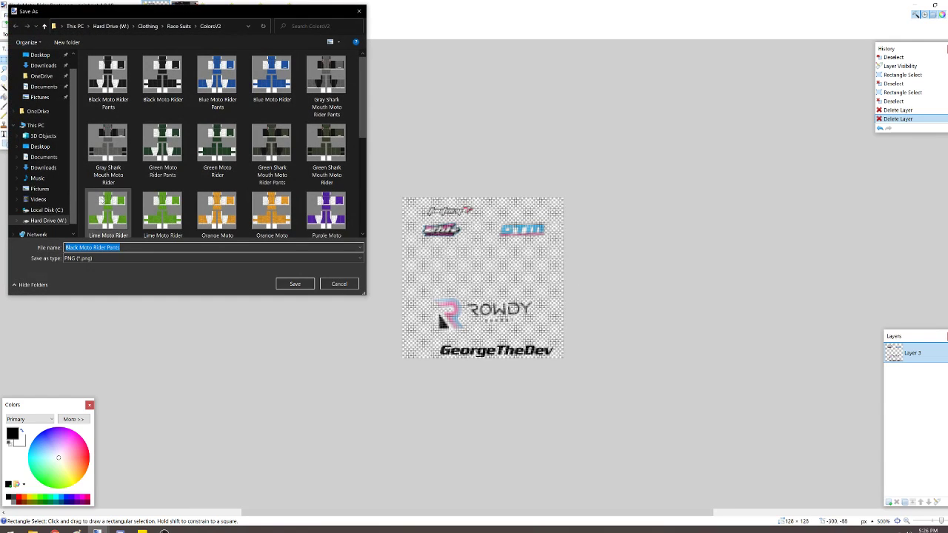
click(354, 284)
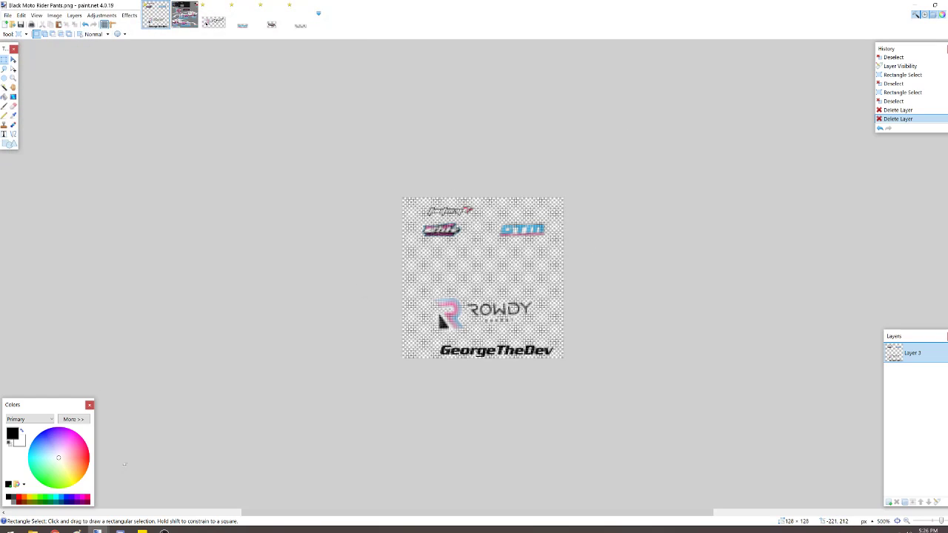
- Switch to Roblox in the browser, put the Gateway Gold Advertiser T-shirt on the avatar, and return to the logo image in paint.net
click(54, 530)
click(163, 5)
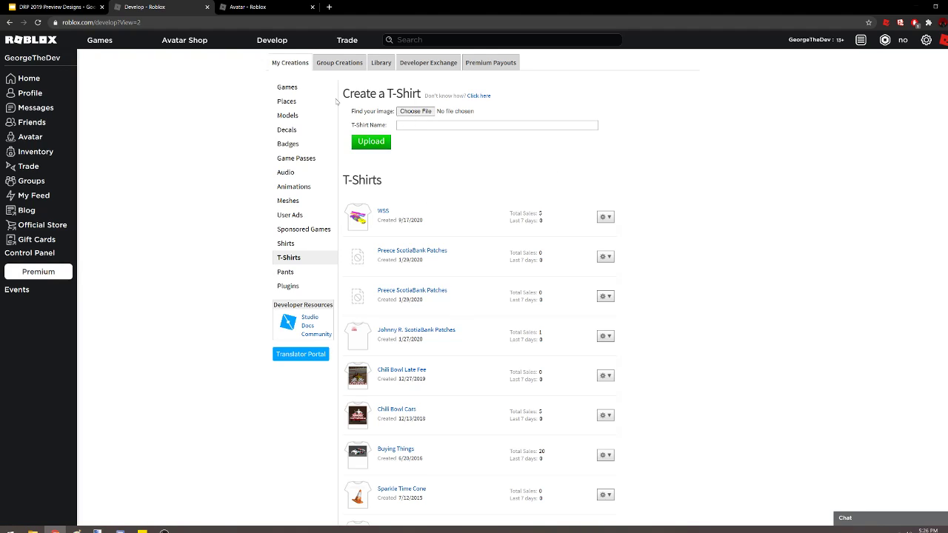
click(251, 7)
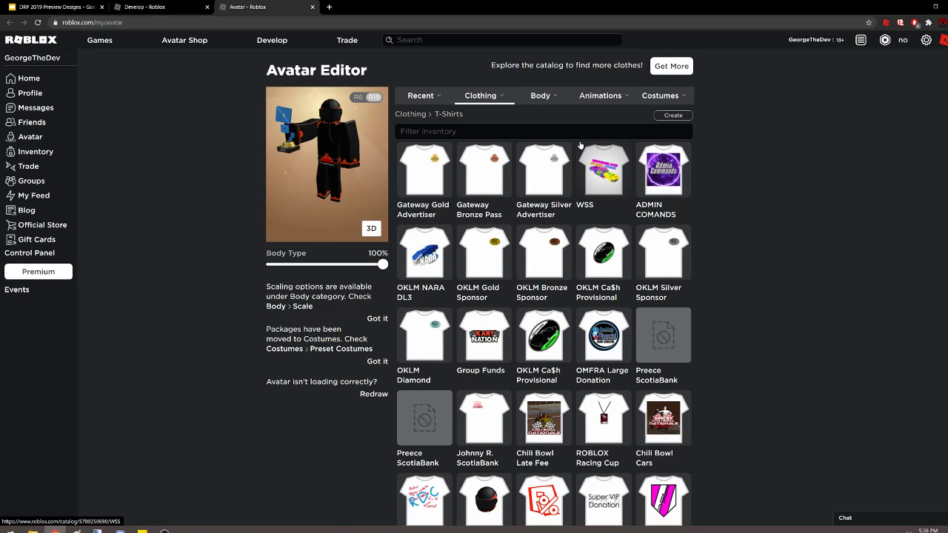
mouse_move(501, 98)
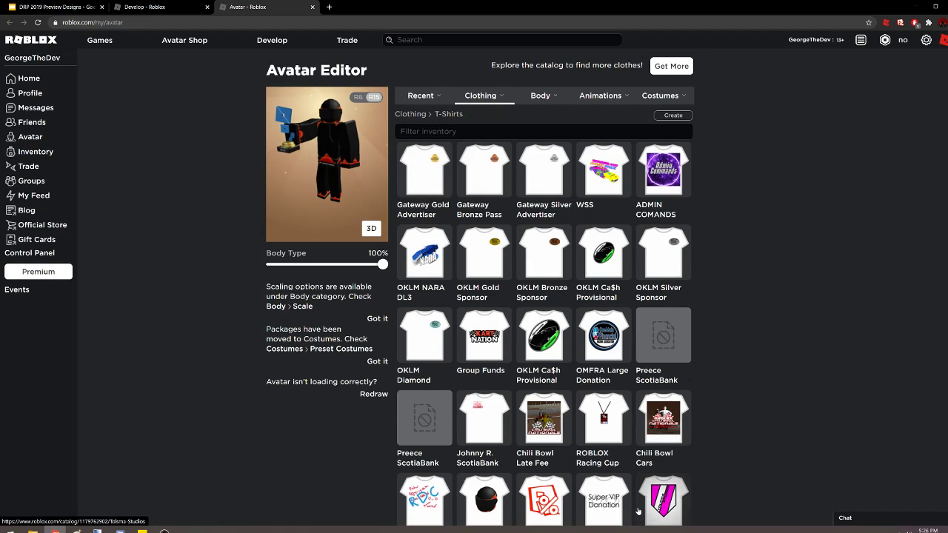
click(423, 168)
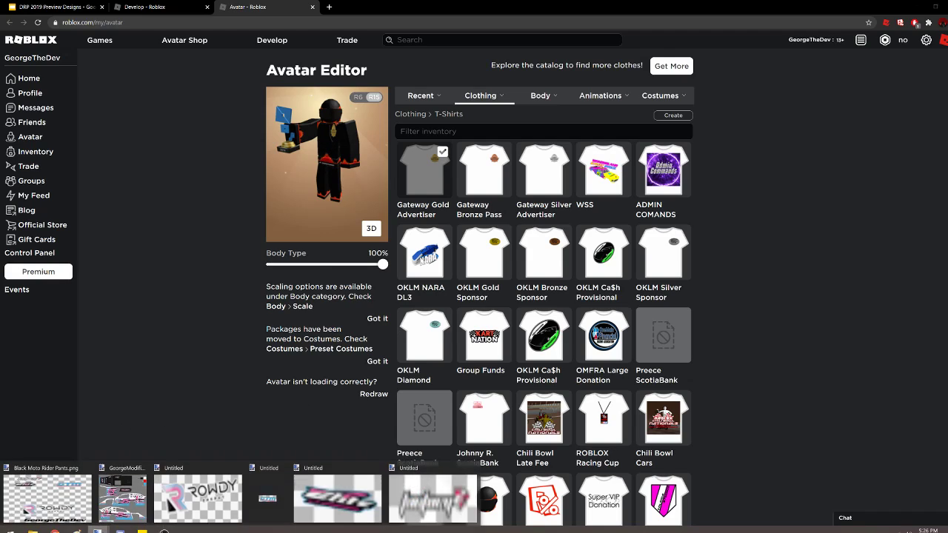
click(98, 531)
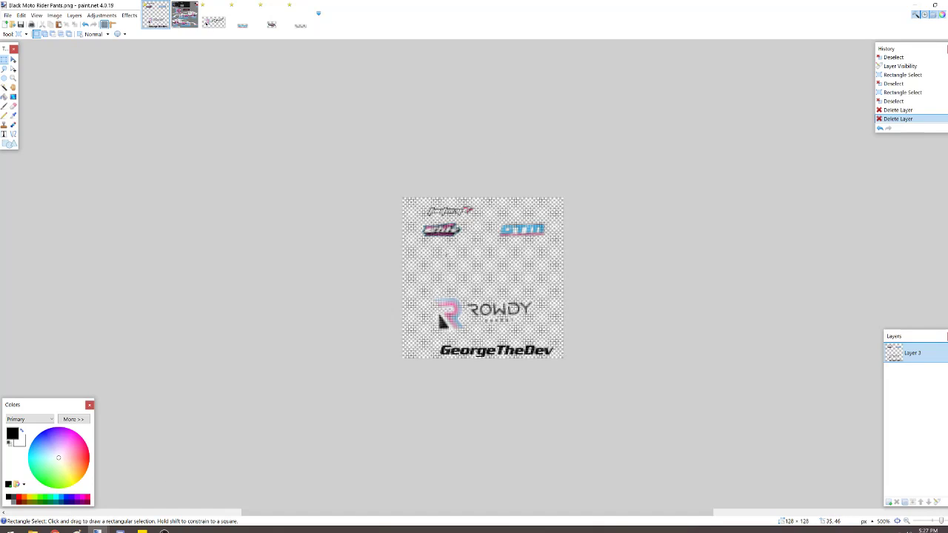